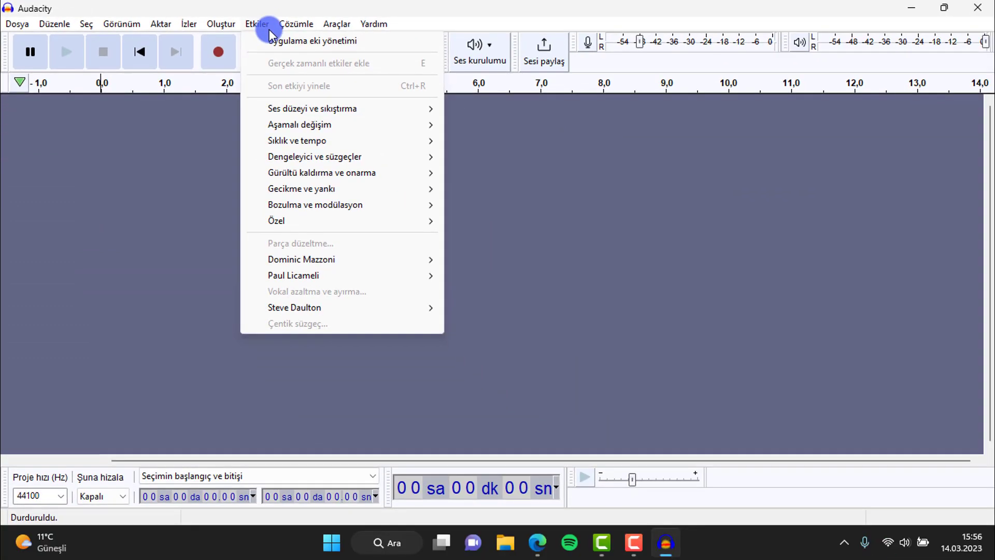
mouse_move(616, 39)
left_click(522, 350)
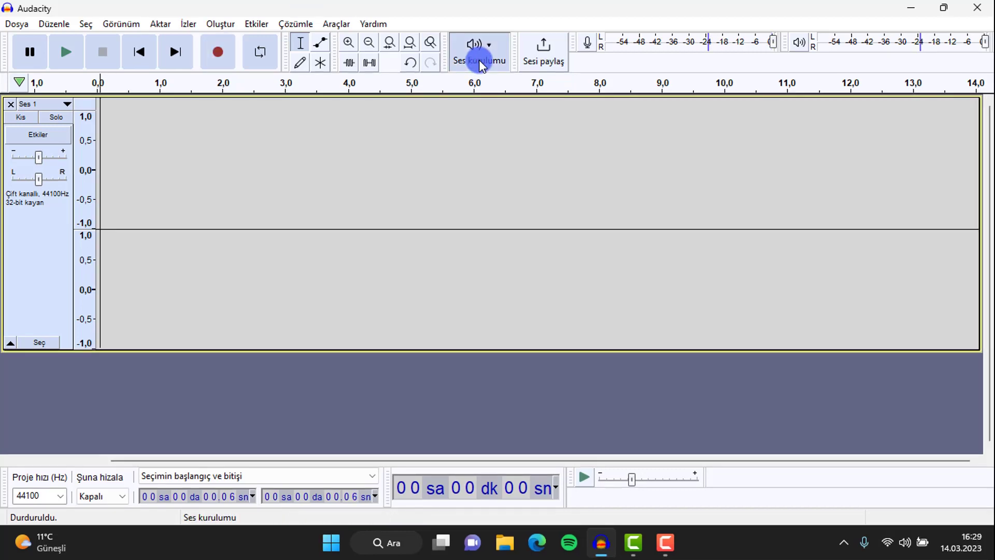
Step: Choose Mikrofon (USB PnP Sound Device) as the recording device
left_click(478, 57)
mouse_move(518, 127)
left_click(670, 145)
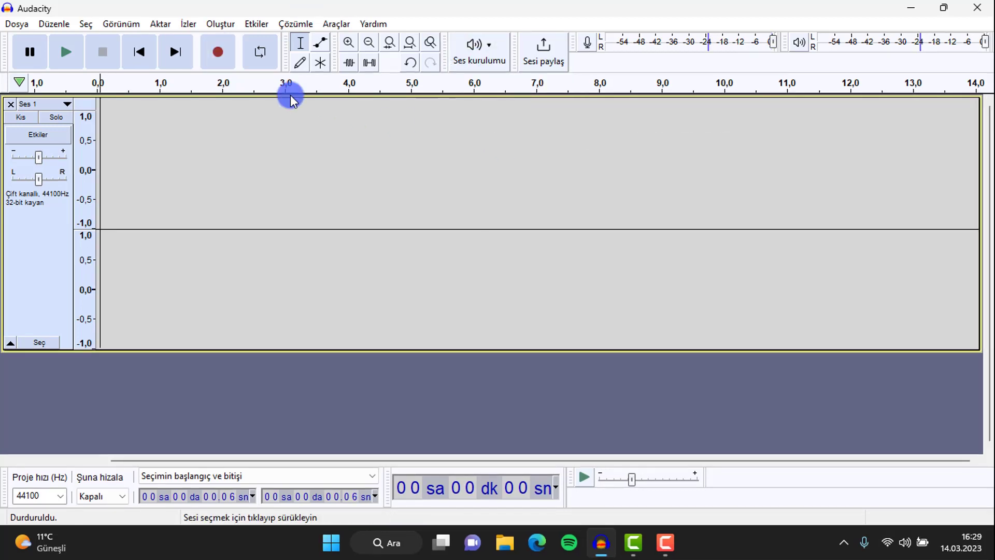
Step: Record a voice sample of about 13 seconds on the Ses 1 track and stop the recording
left_click(220, 54)
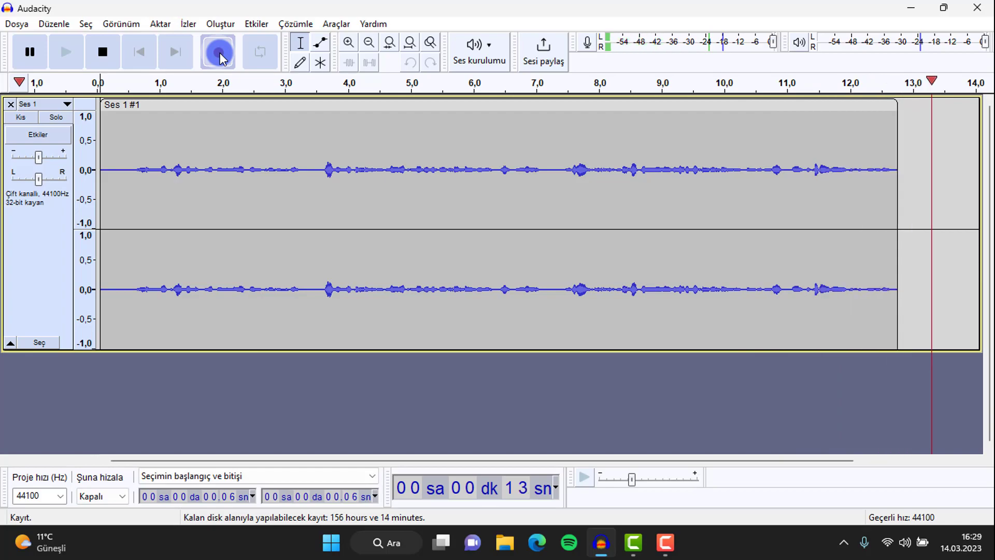
key("space")
right_click(212, 80)
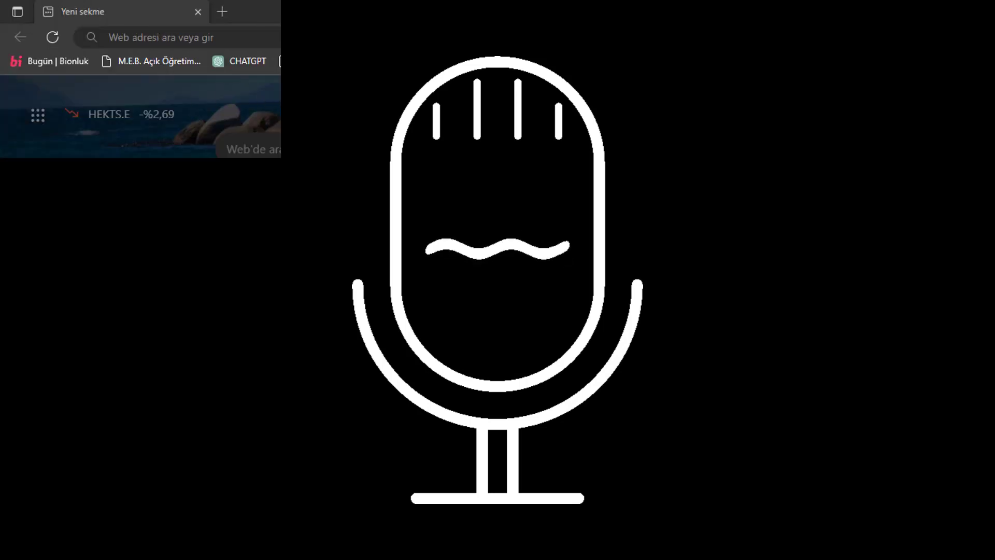
Step: Switch to the Edge browser, search the web for "Audacity" and open the official audacityteam.org download page
type("A")
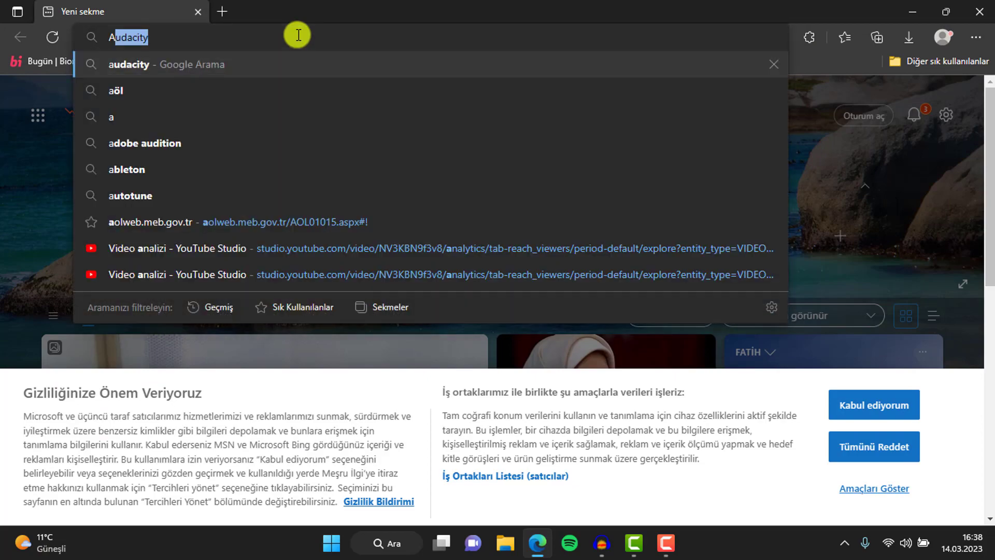
type("udacity")
key("Return")
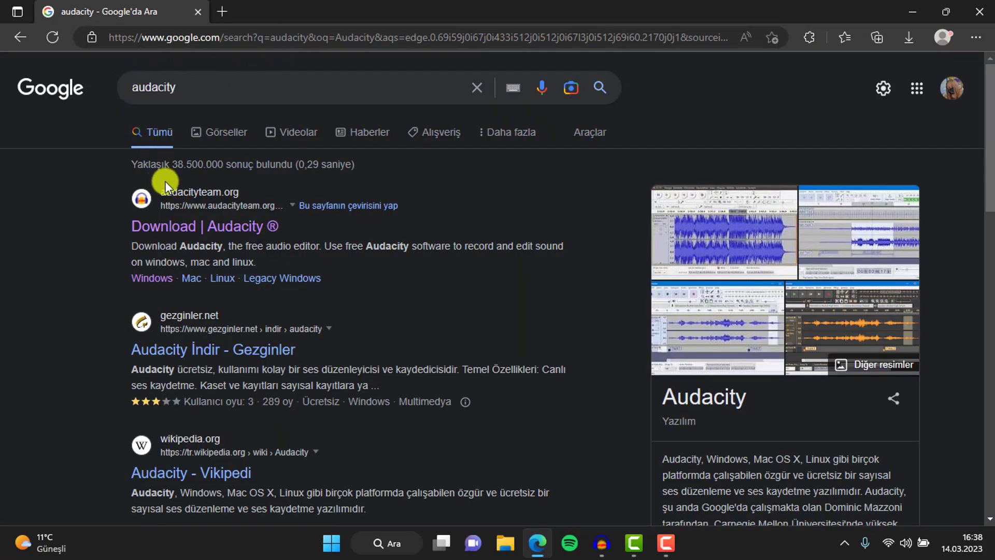
left_click(196, 227)
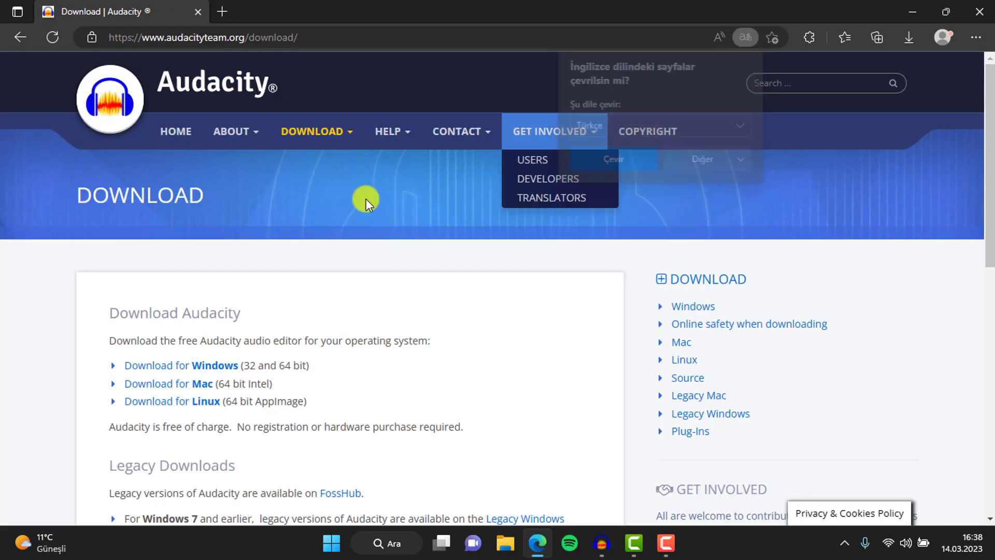
Step: Download the Windows version of the Audacity installer
scroll(160, 277, "down", 2)
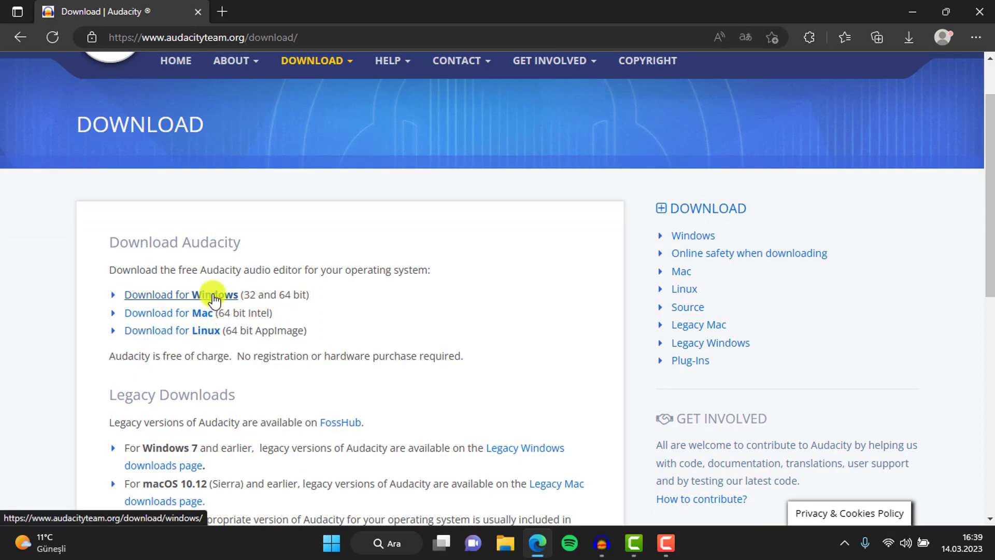
left_click(215, 299)
scroll(222, 295, "down", 2)
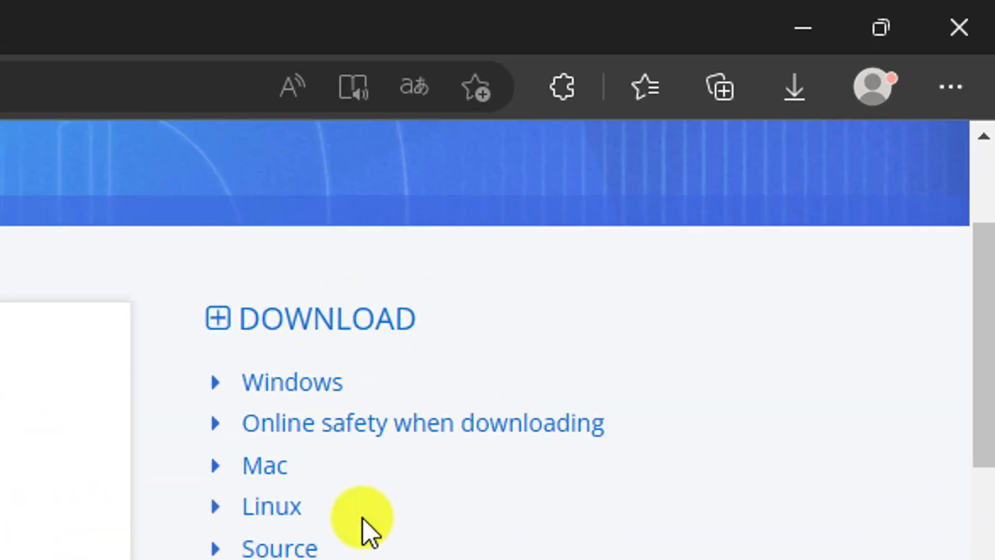
scroll(370, 528, "up", 3)
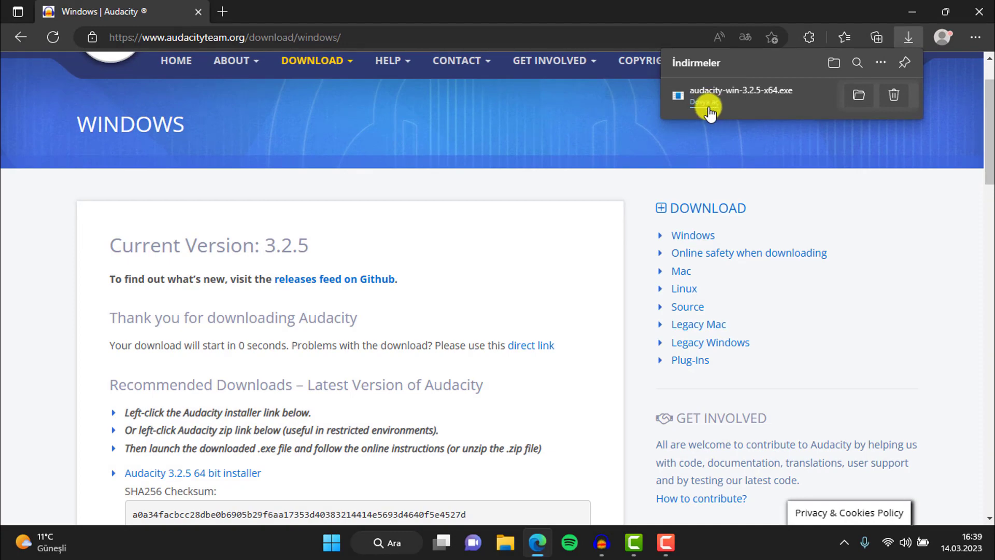
Step: Launch the downloaded audacity-win-3.2.5-x64.exe installer with Türkçe as the setup language and exit the setup wizard
left_click(706, 103)
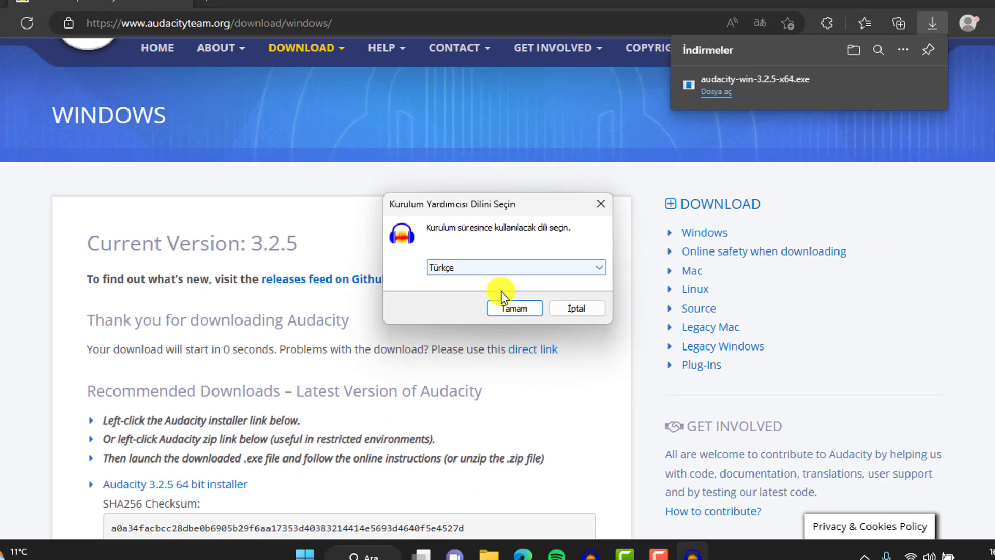
left_click(506, 306)
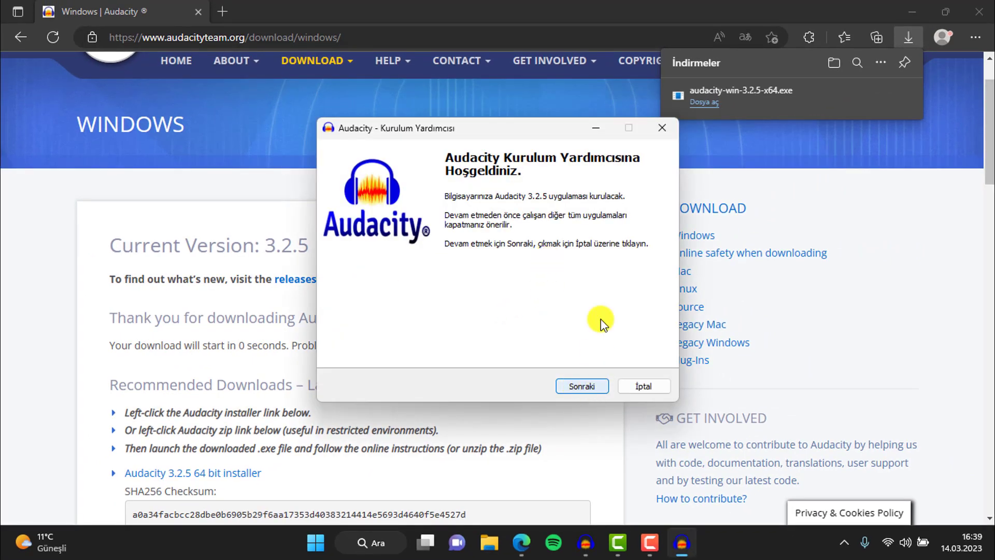
left_click(663, 129)
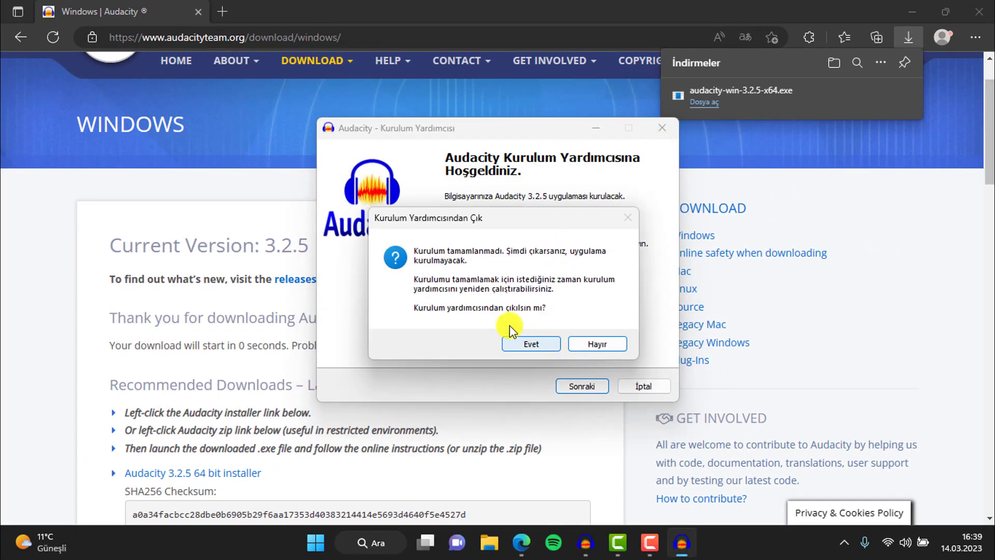
left_click(531, 343)
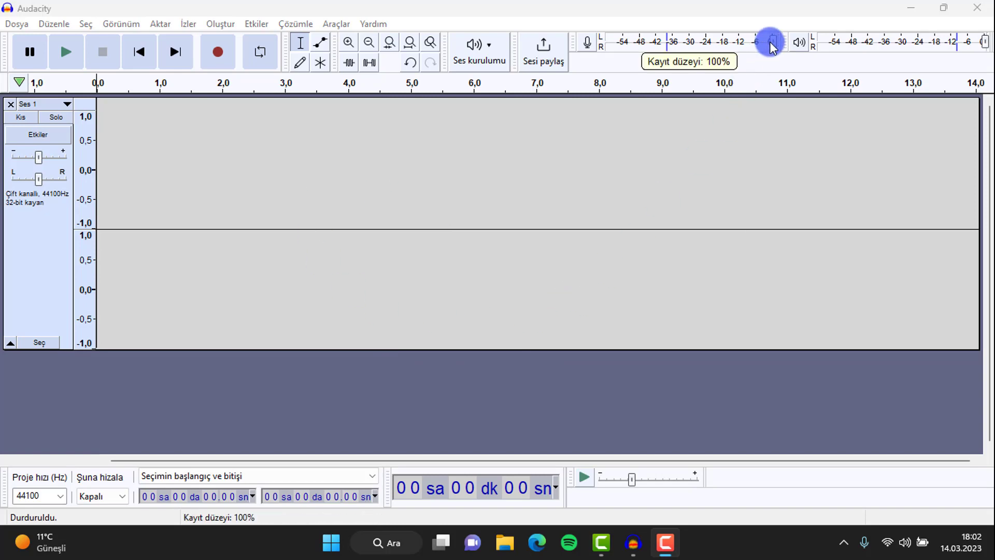
Step: In Audacity, examine the recording level and the available recording and playback devices in the audio setup
left_click_drag(772, 48, 761, 50)
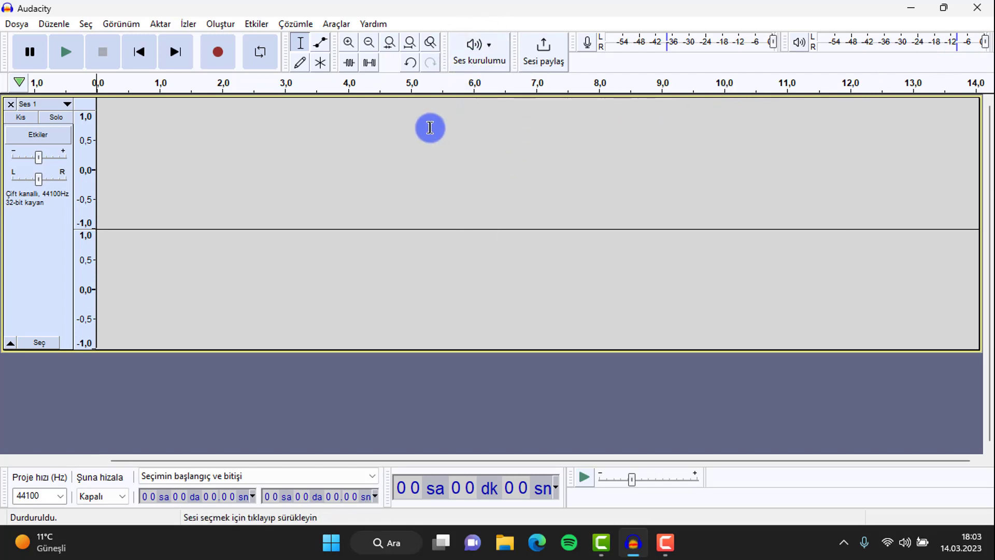
left_click(475, 64)
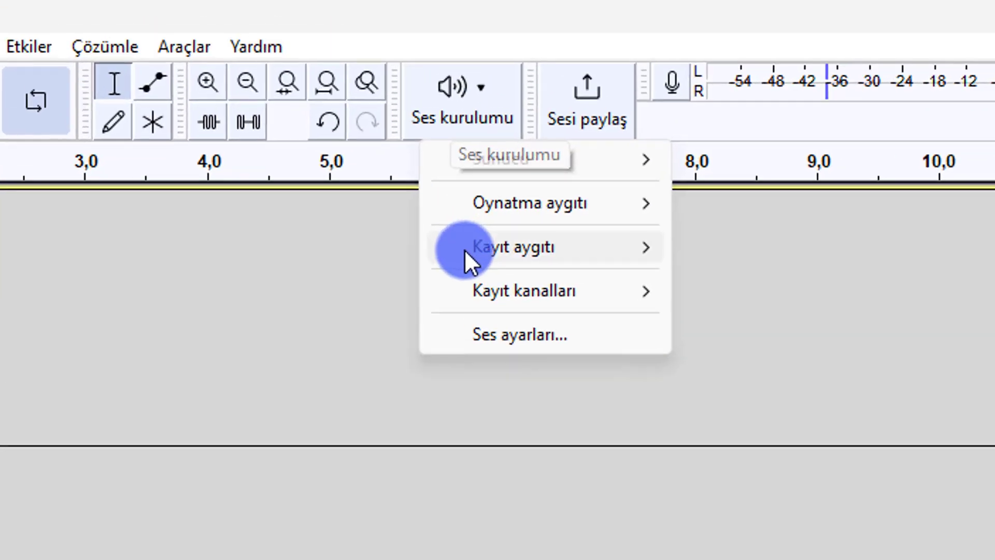
mouse_move(495, 133)
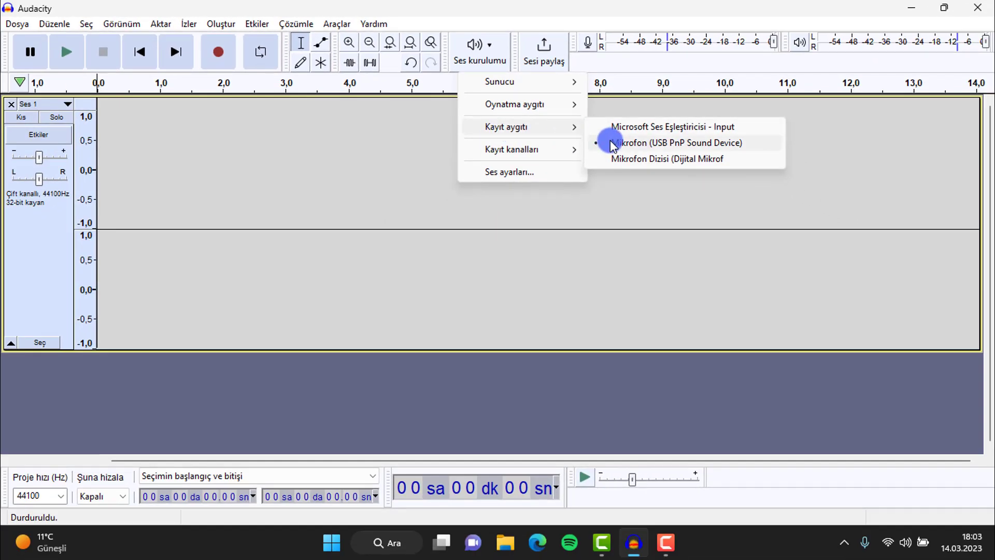
mouse_move(527, 112)
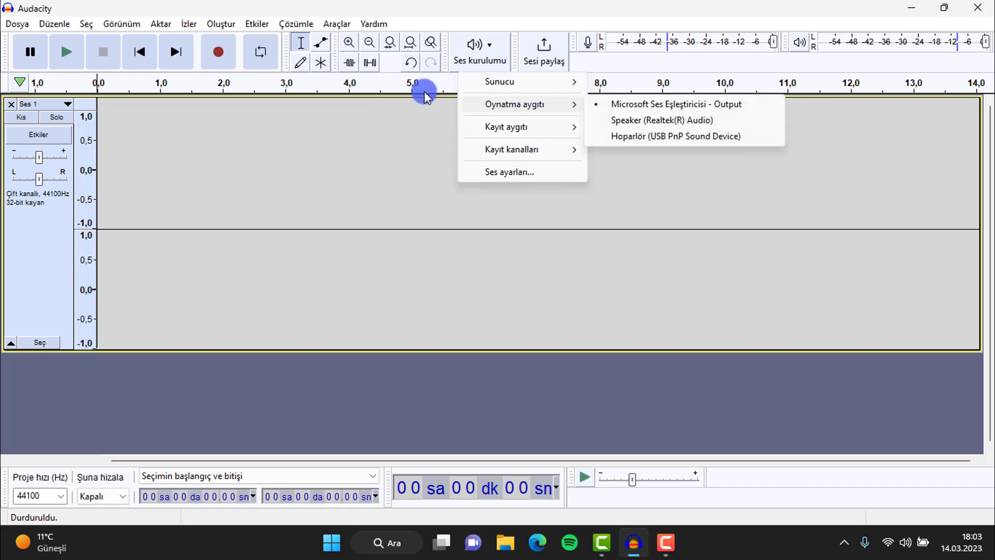
left_click(379, 392)
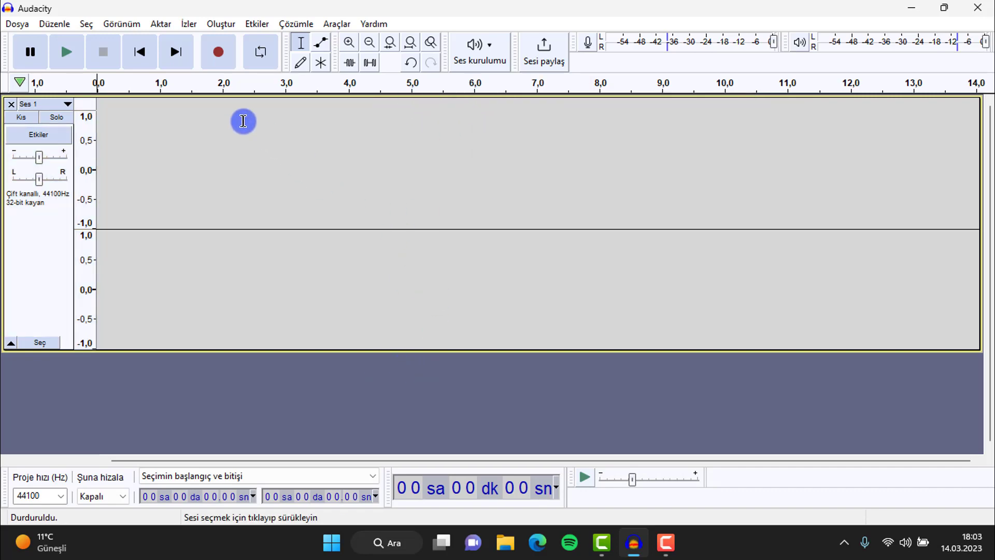
Step: Record a test clip of about 3.5 seconds on the Ses 1 track, delete it and start recording again
left_click(216, 62)
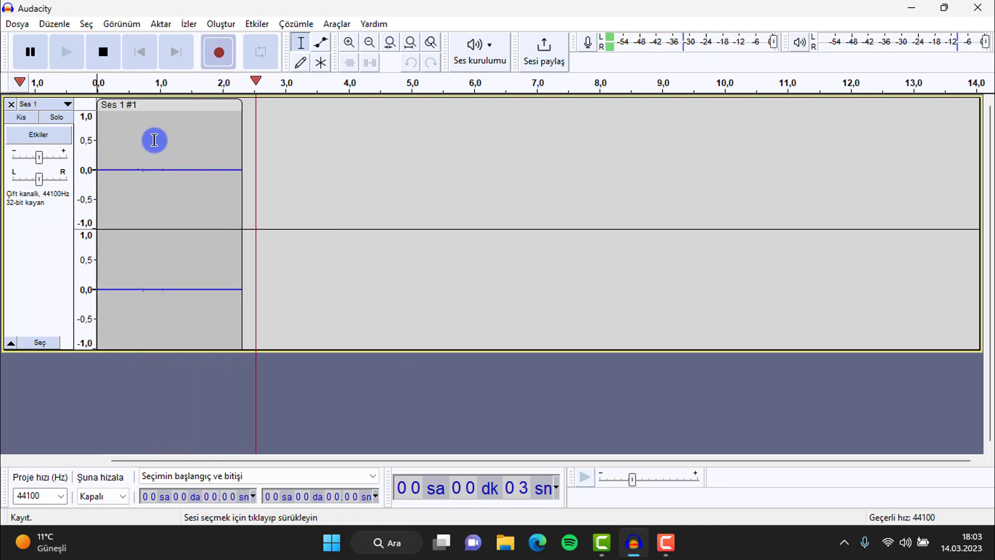
key("space")
double_click(227, 161)
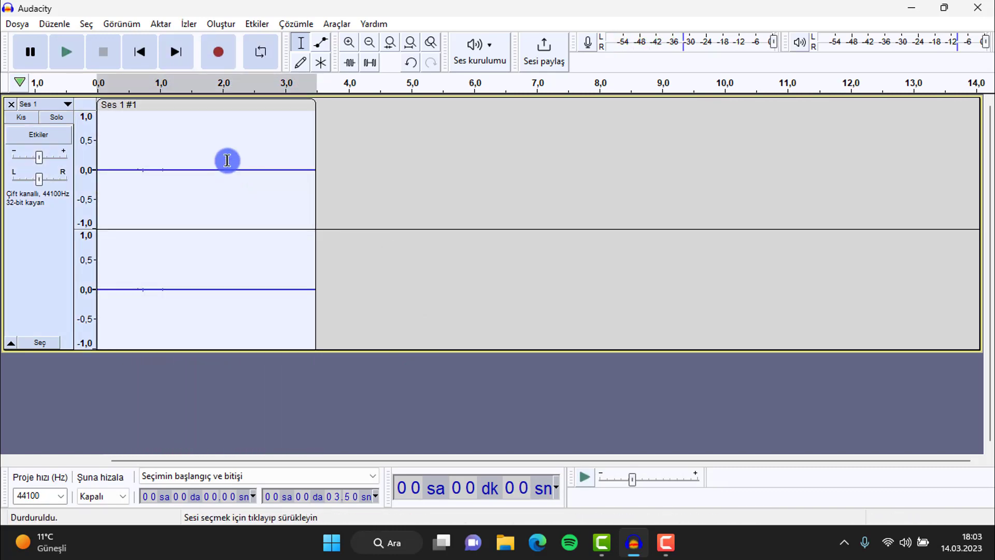
key("Delete")
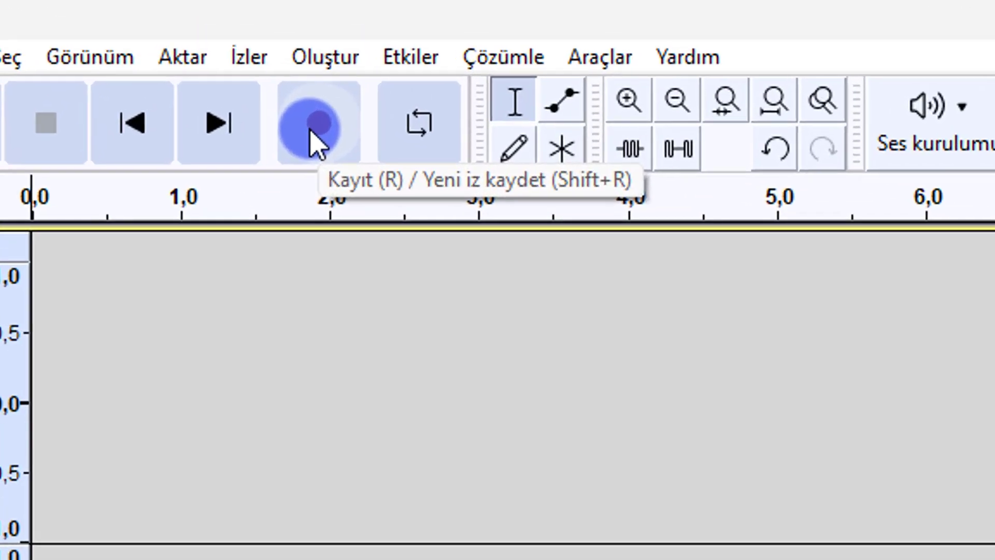
left_click(219, 55)
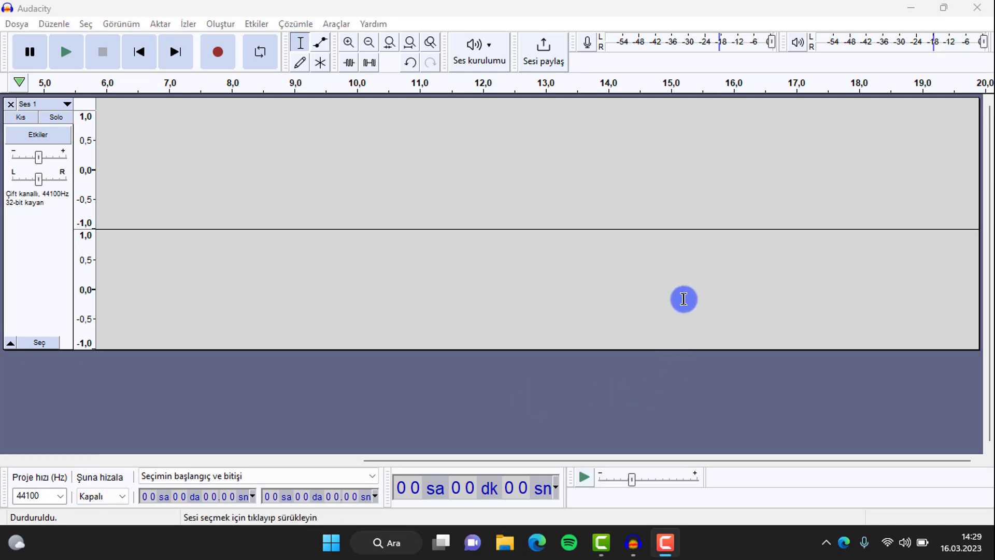
Step: Open the WAV file 1603 örnek kayıt from the desktop and listen to part of the recording
left_click(14, 24)
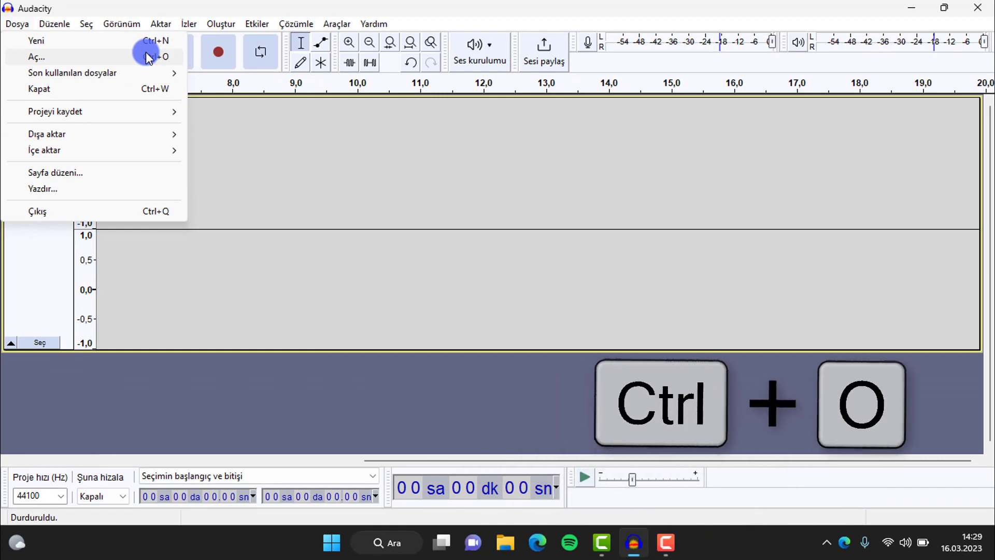
left_click(148, 54)
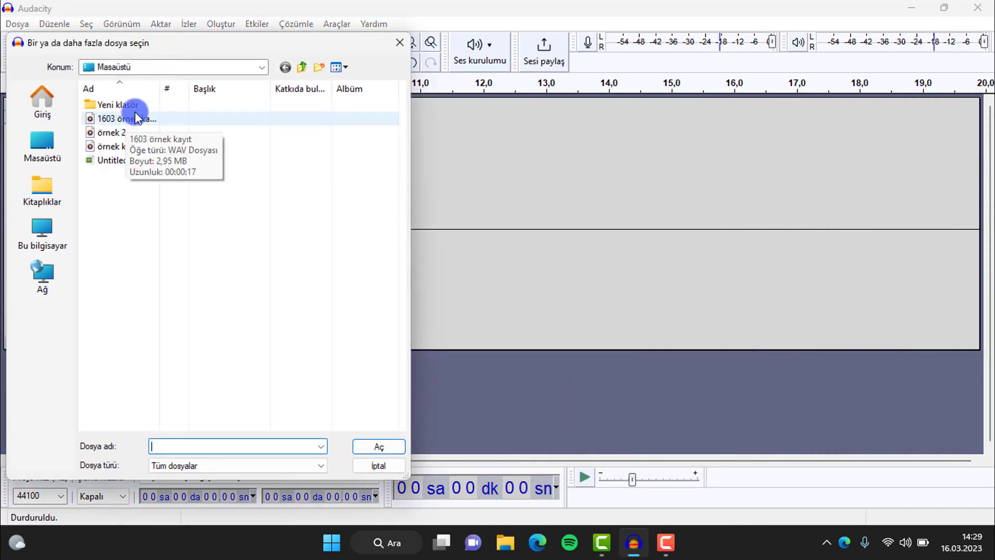
double_click(126, 118)
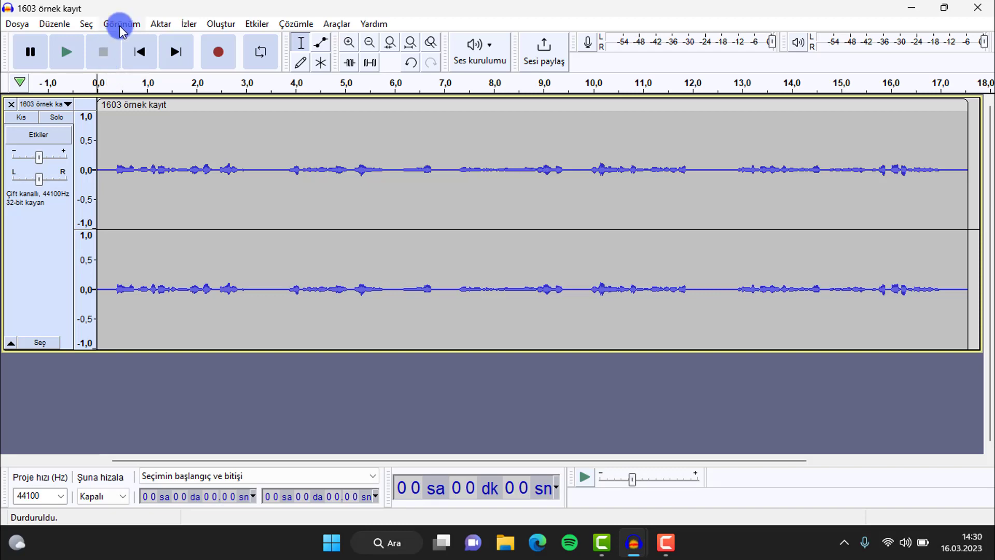
left_click(66, 52)
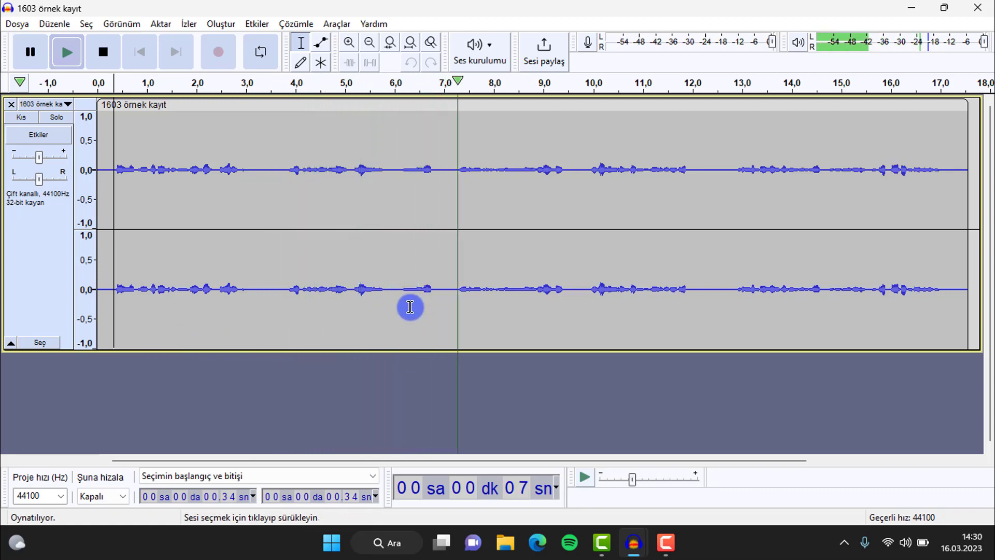
key("space")
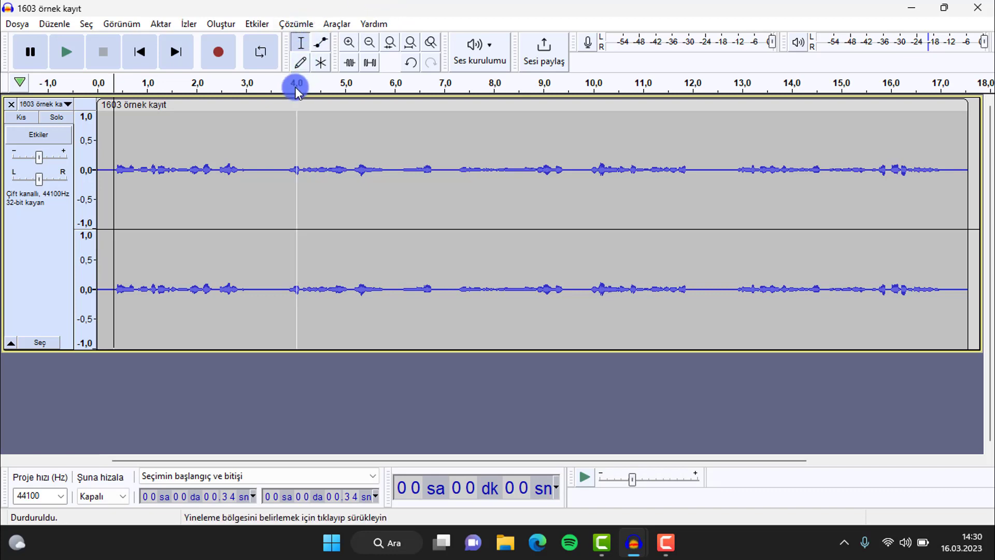
Step: Select the silent section from about 3.12 to 3.76 seconds and capture it as the noise profile for Noise Reduction
left_click(253, 178)
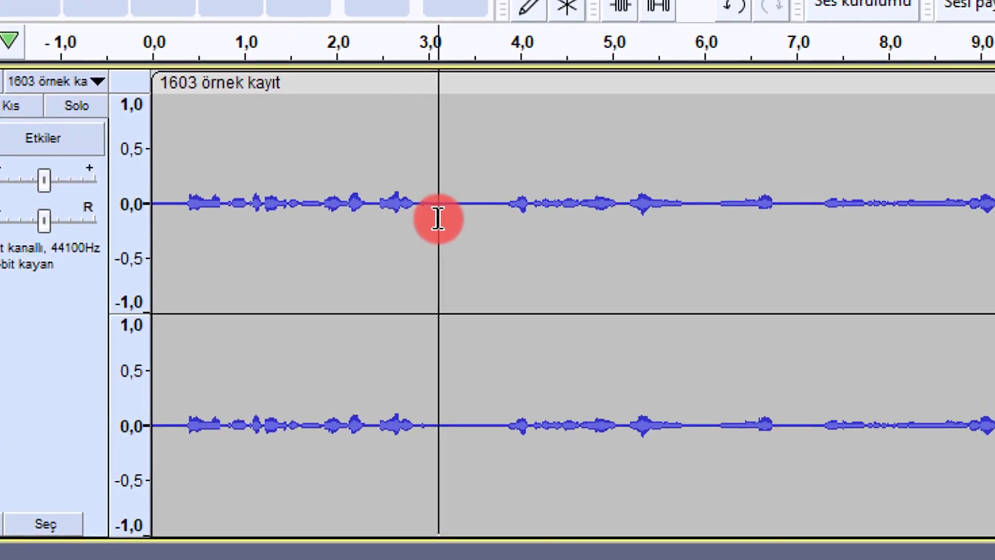
left_click_drag(451, 221, 512, 233)
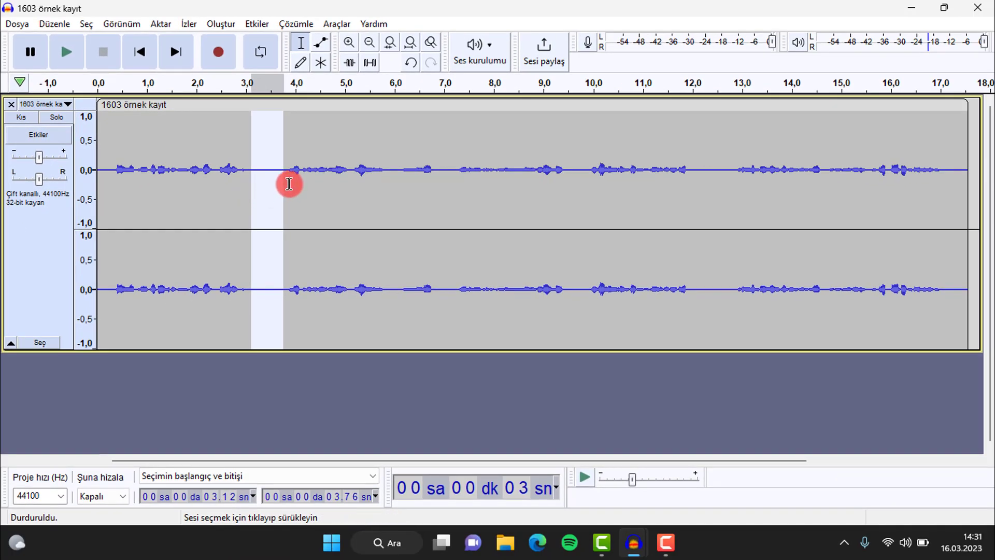
left_click(260, 25)
mouse_move(316, 245)
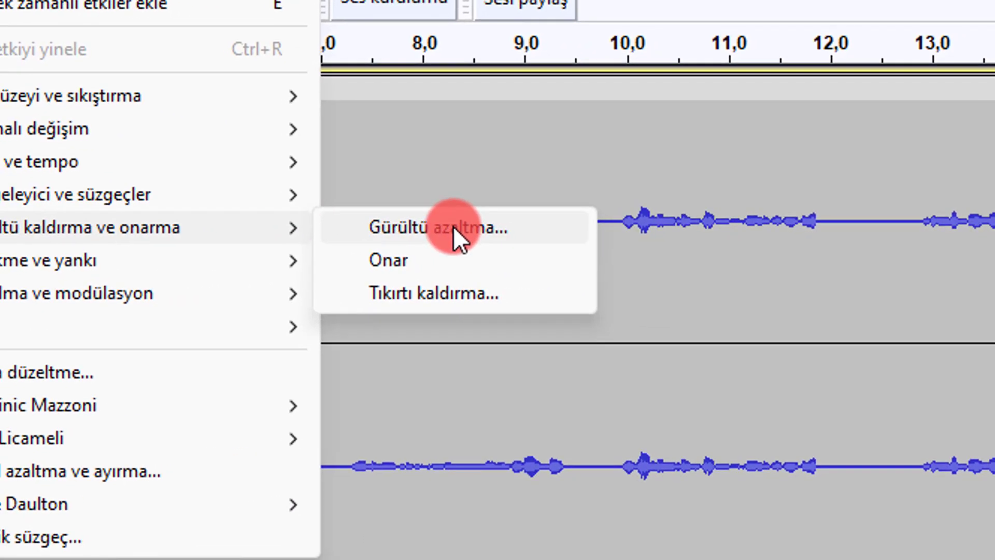
left_click(454, 228)
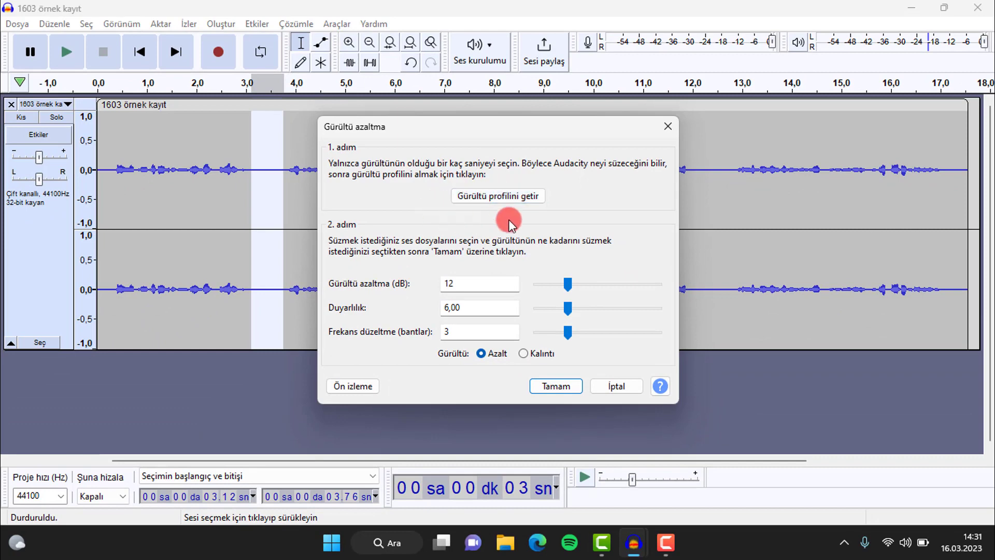
left_click(495, 196)
left_click(485, 235)
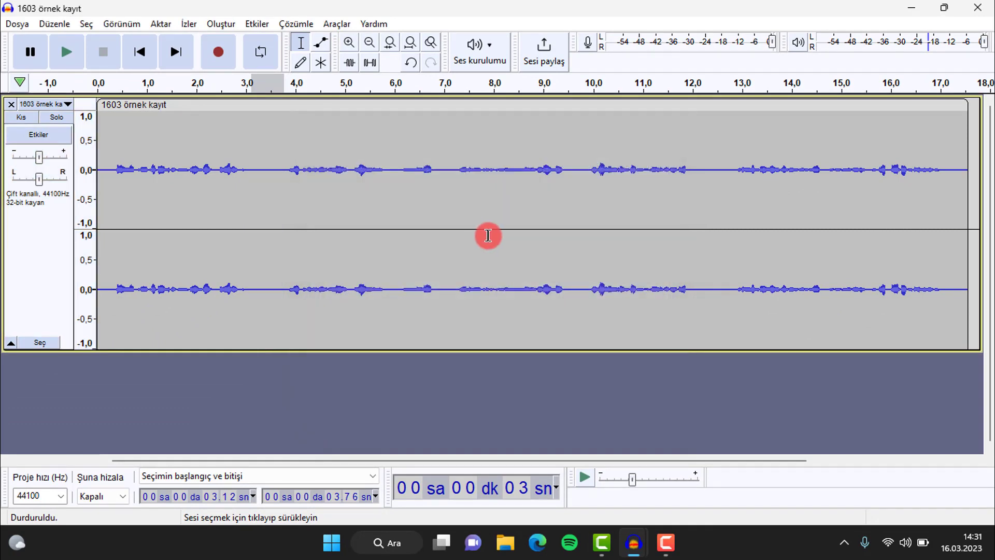
Step: Apply Noise Reduction to the entire recording with 12 dB reduction, sensitivity 6.00 and frequency smoothing of 3 bands
key("ctrl+a")
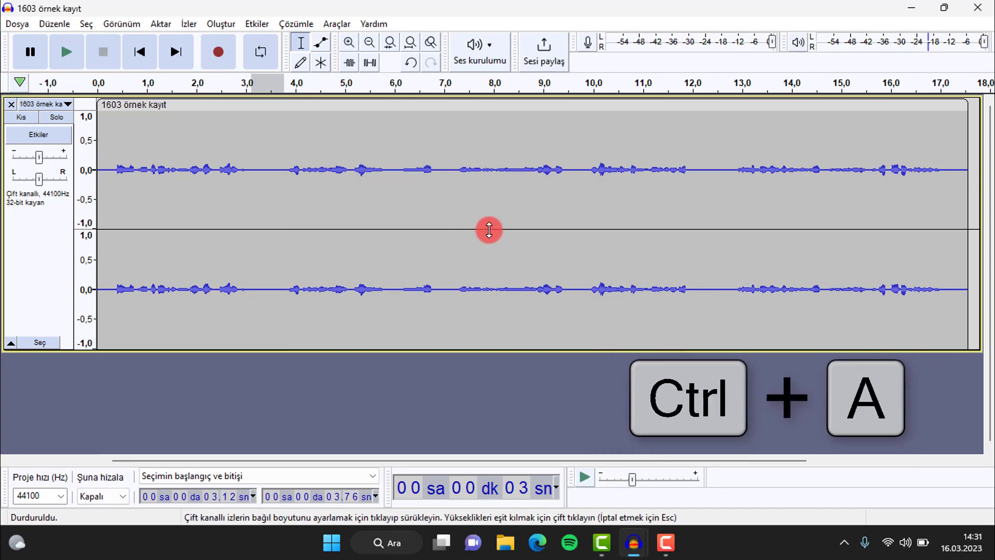
key("ctrl+a")
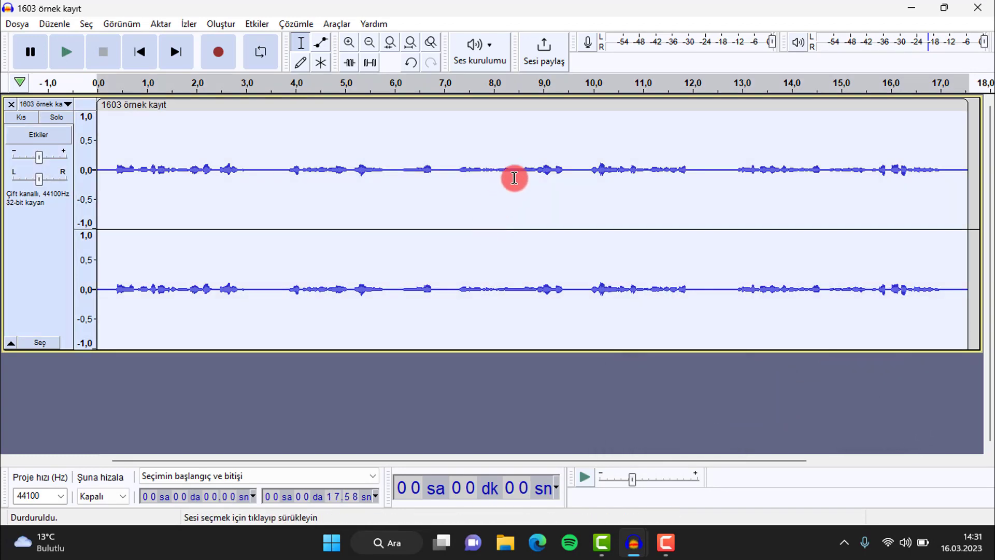
left_click(256, 25)
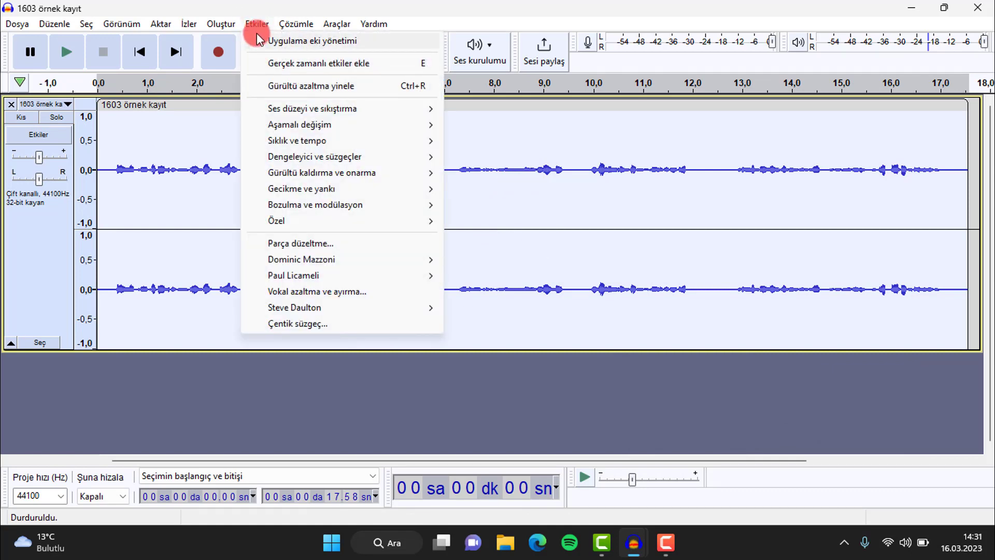
mouse_move(283, 173)
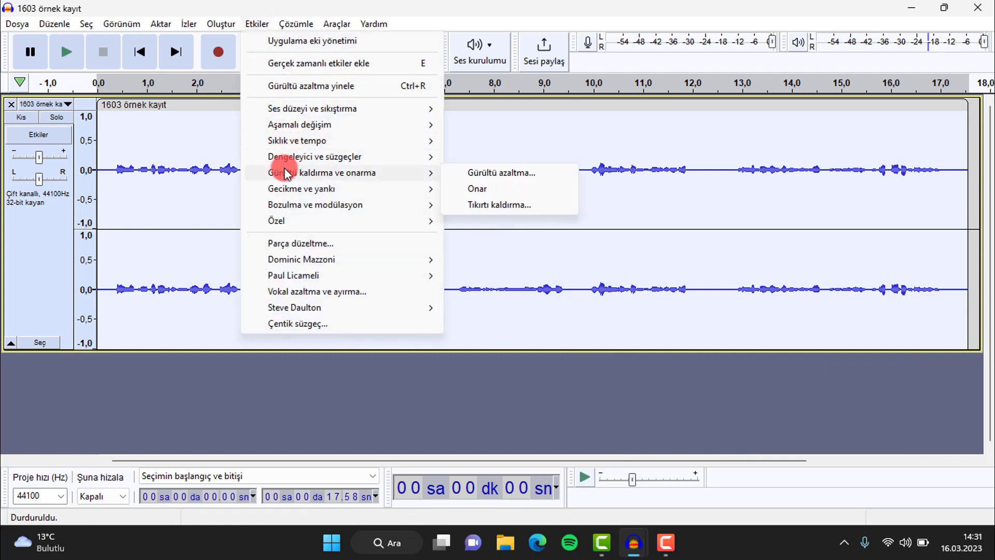
left_click(499, 173)
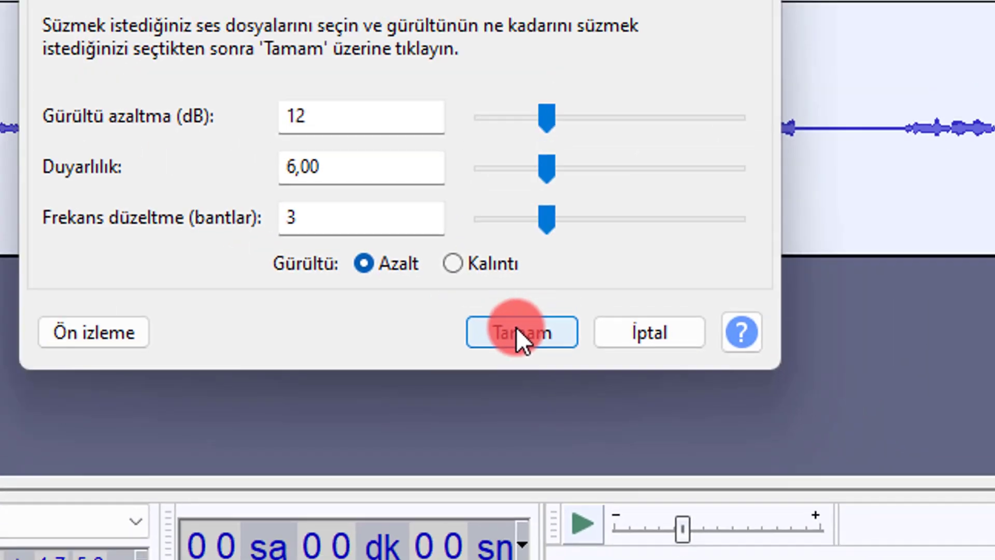
left_click(489, 287)
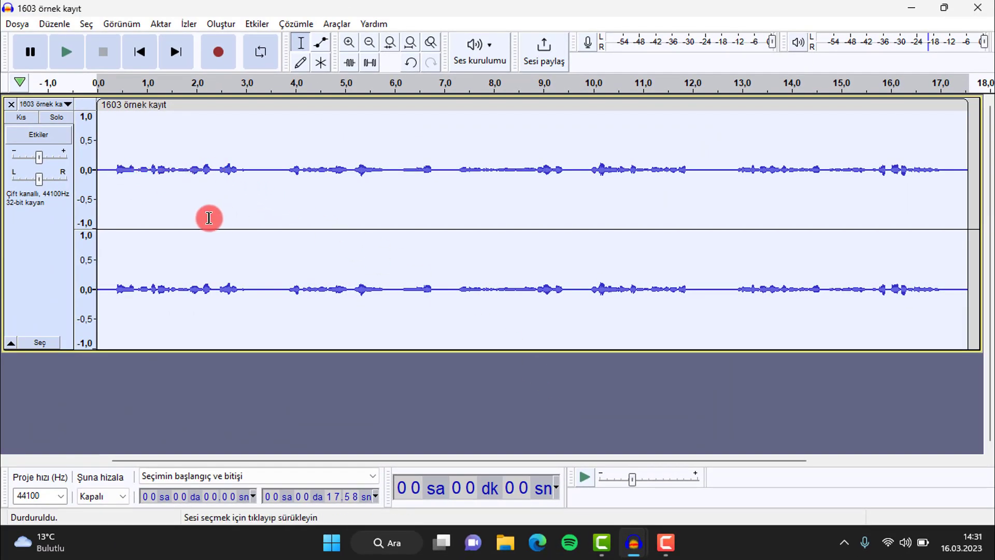
Step: Listen to the noise-reduced recording from about 0.29 seconds
left_click(111, 156)
key("space")
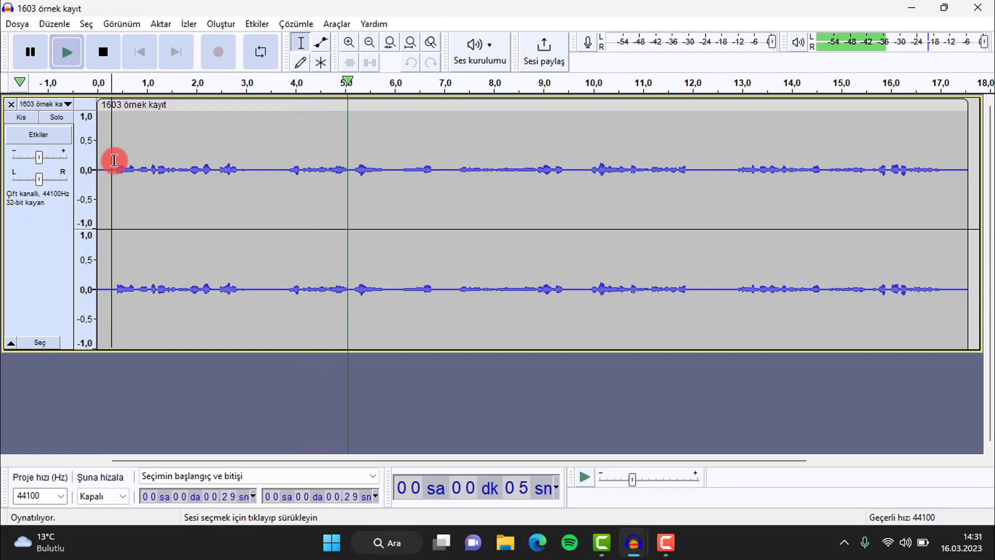
key("space")
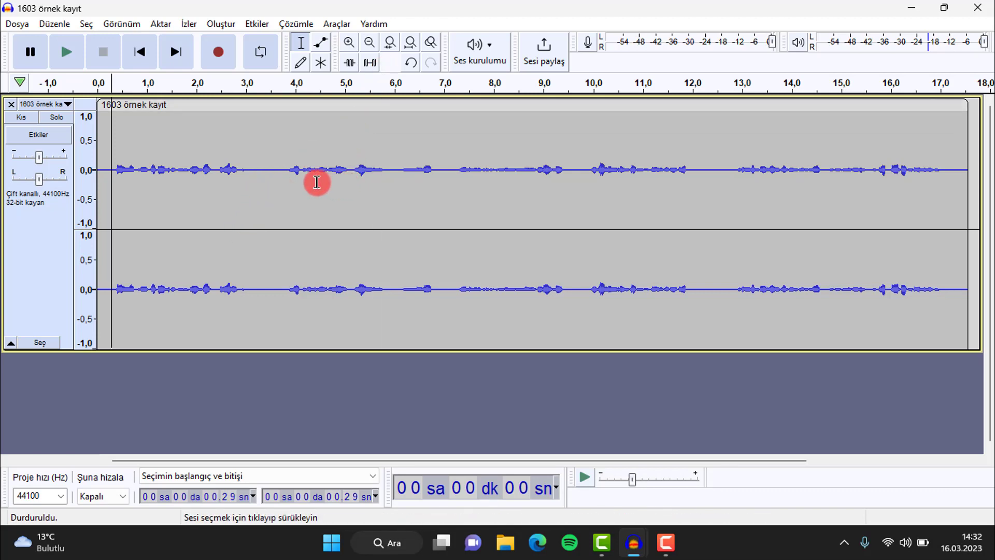
Step: Amplify the entire recording by 13.4 dB with clipping not allowed
key("ctrl+a")
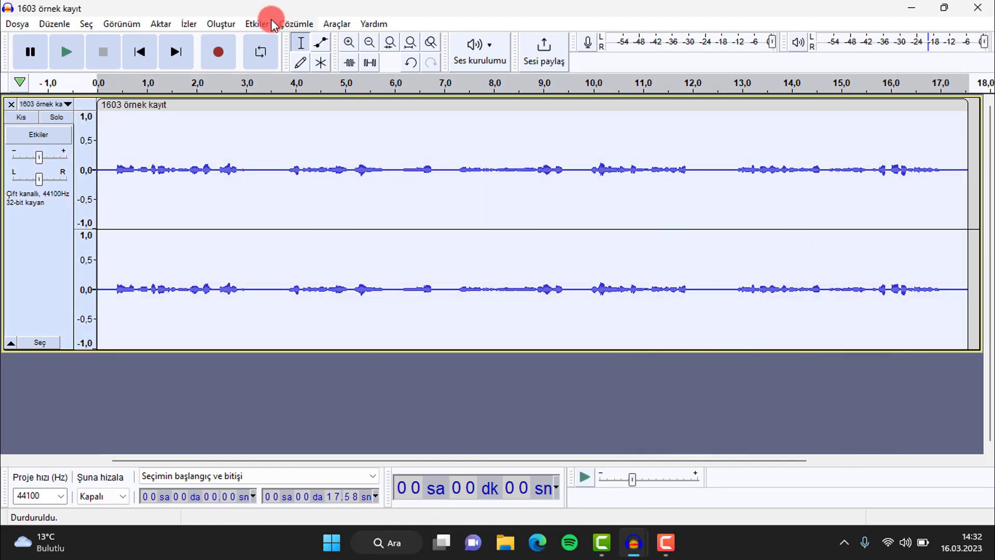
left_click(254, 27)
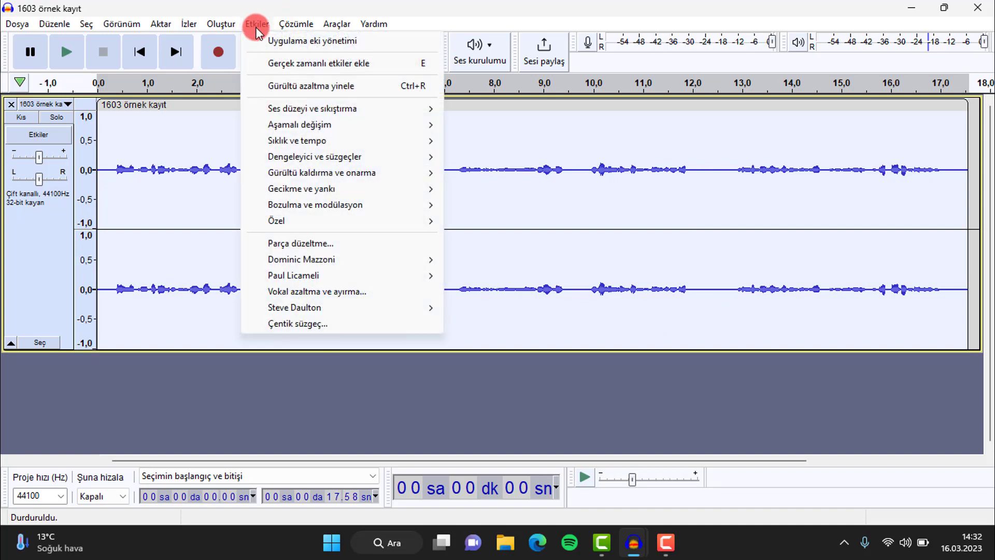
mouse_move(326, 108)
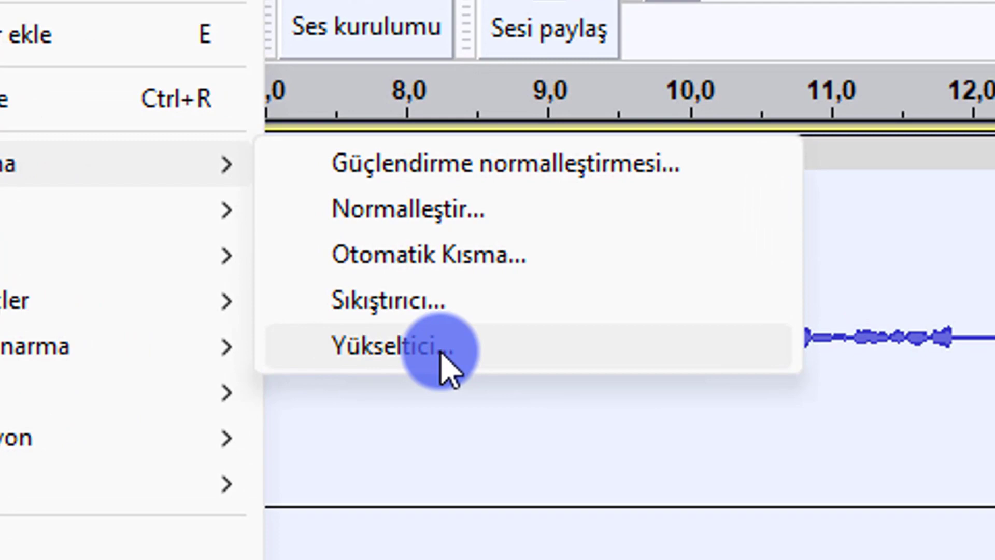
left_click(548, 327)
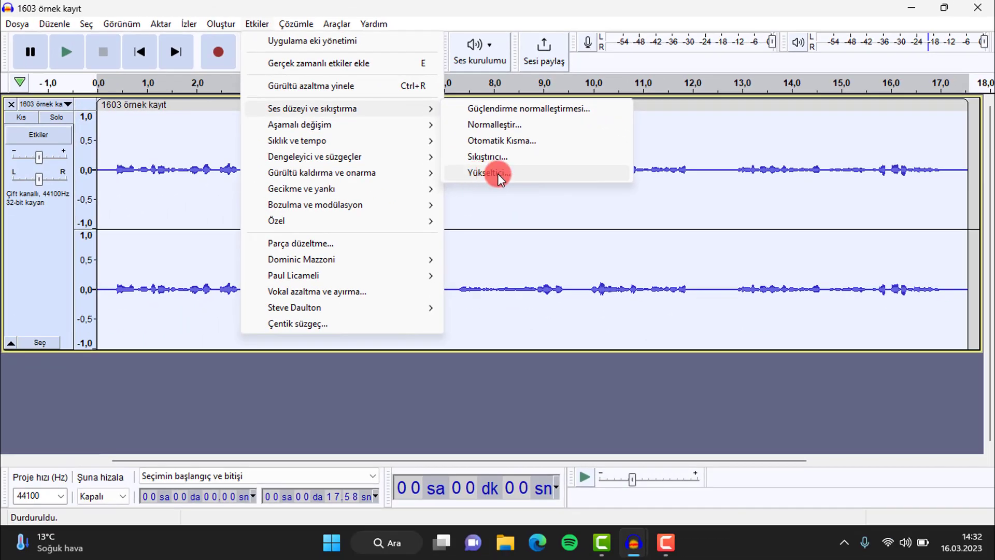
left_click(493, 173)
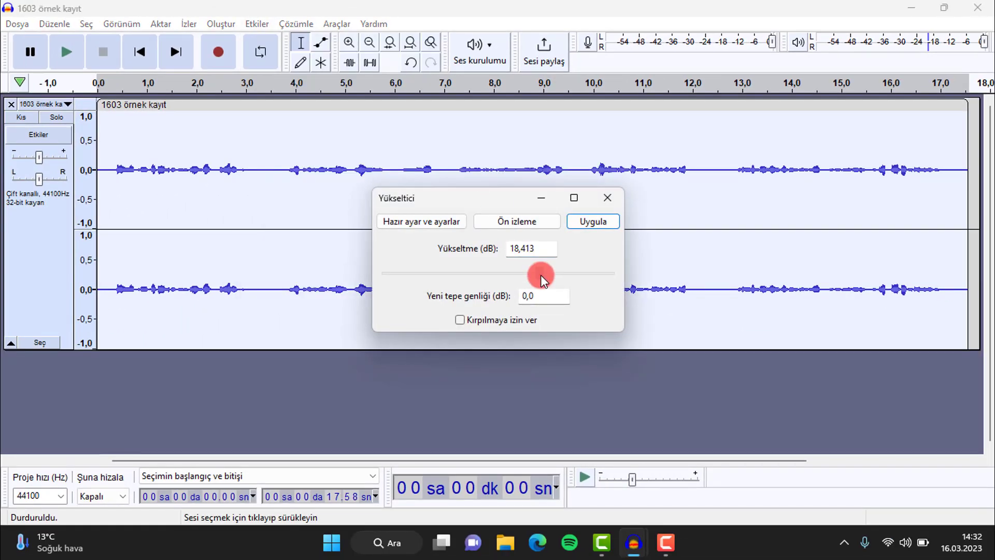
mouse_move(540, 276)
left_mouse_down()
mouse_move(549, 275)
mouse_move(458, 274)
mouse_move(541, 278)
mouse_move(530, 275)
left_mouse_up()
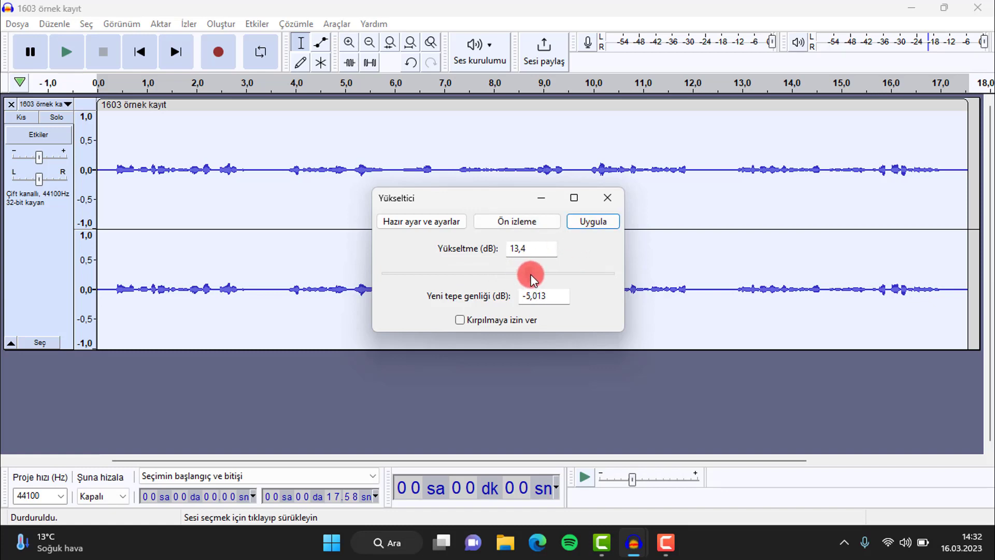
left_click(601, 226)
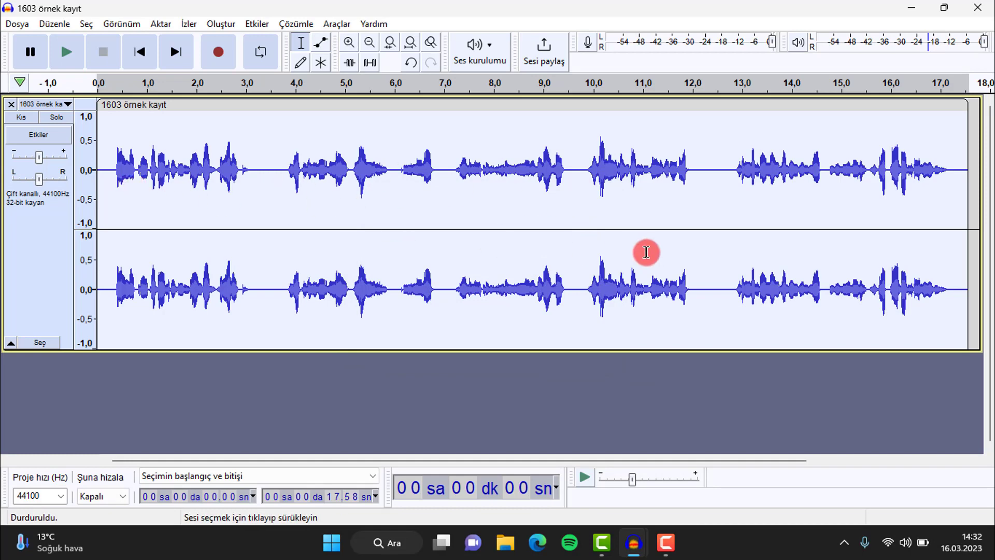
Step: Listen to the amplified recording from about 0.31 seconds
left_click(112, 168)
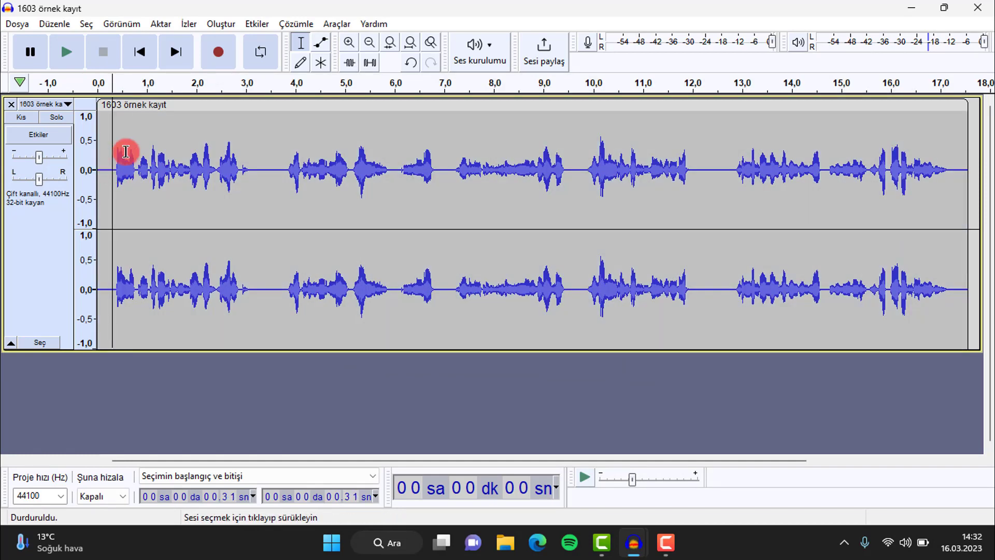
key("space")
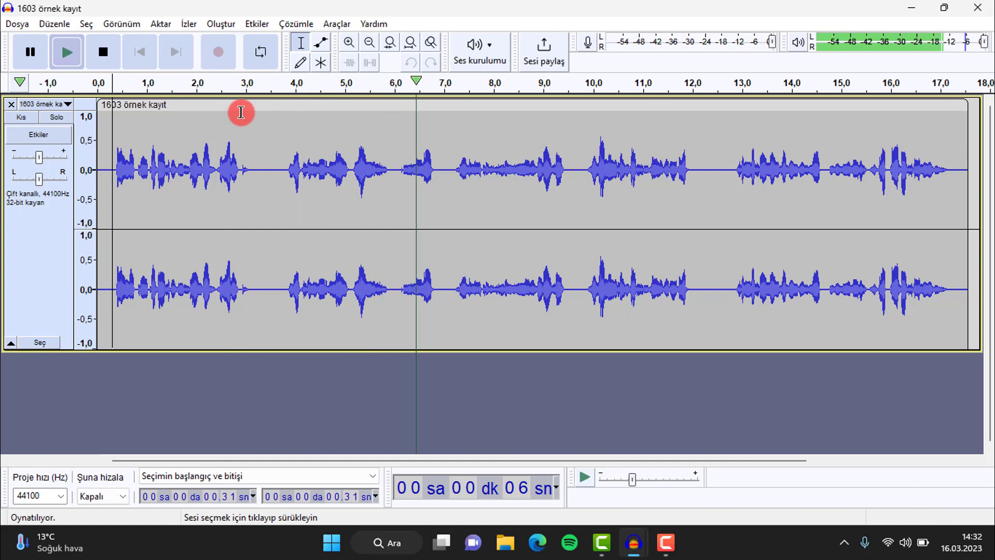
key("space")
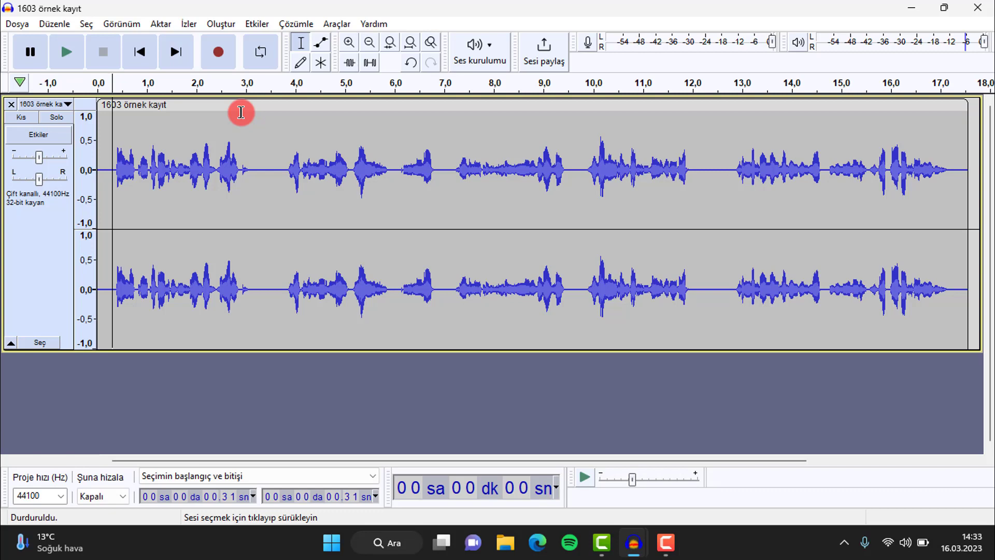
Step: Lower the level of the entire recording with the Amplify effect set to -2.1 dB
left_click(181, 405)
key("ctrl+a")
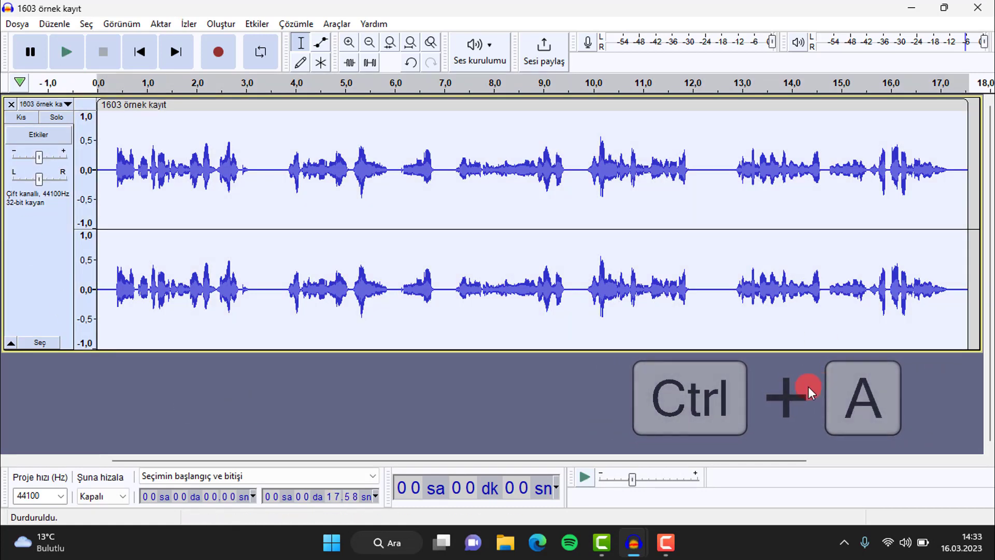
left_click(257, 25)
mouse_move(289, 106)
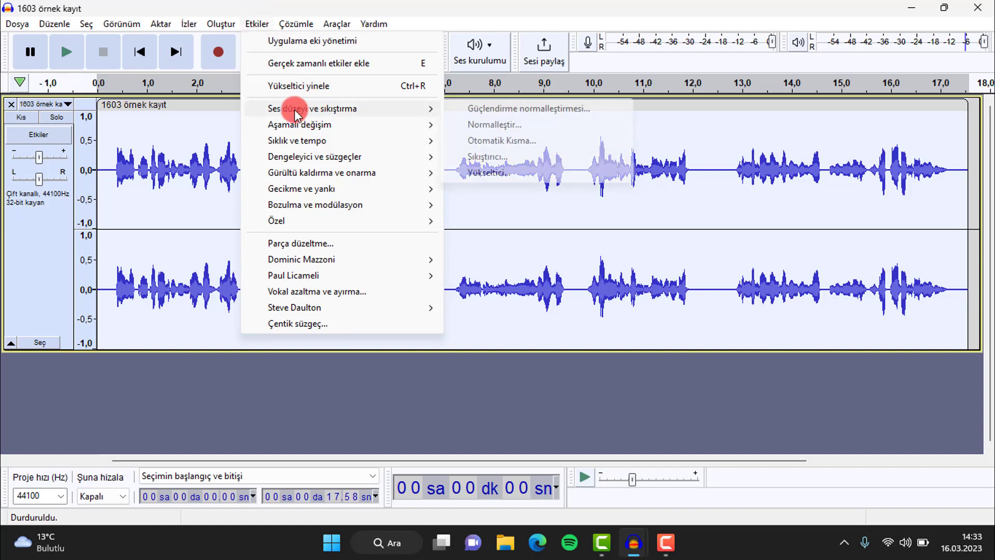
left_click(491, 172)
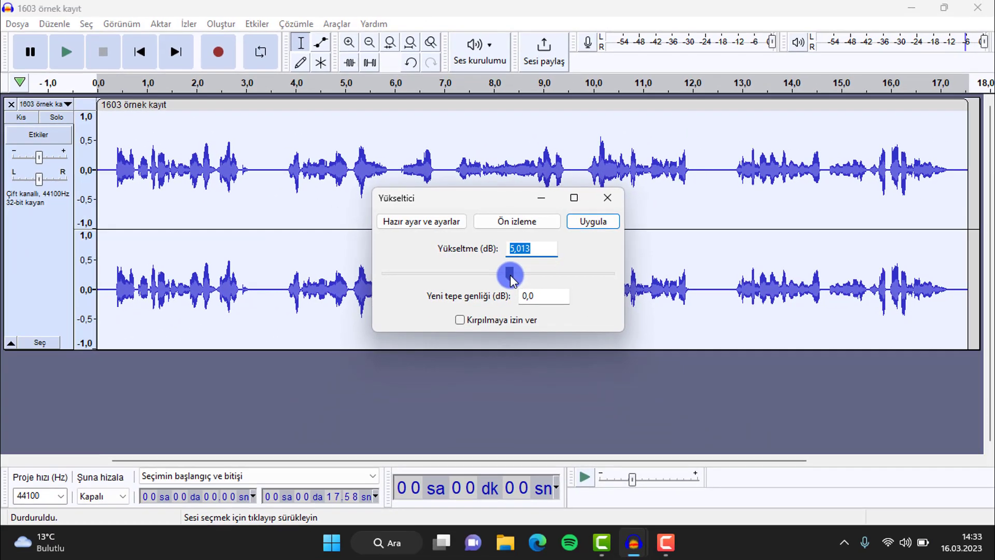
left_click(594, 324)
left_click_drag(512, 280, 490, 282)
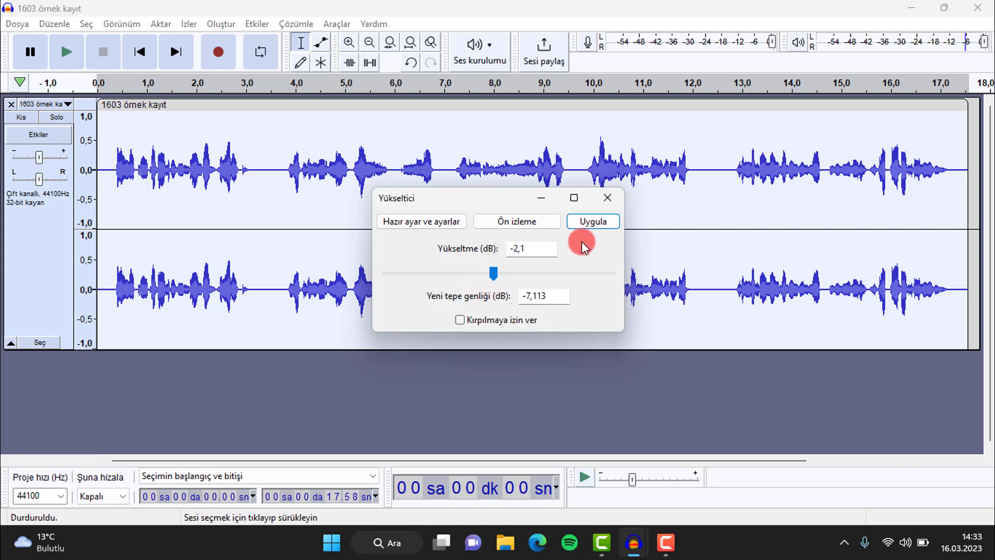
left_click(583, 222)
left_click(388, 359)
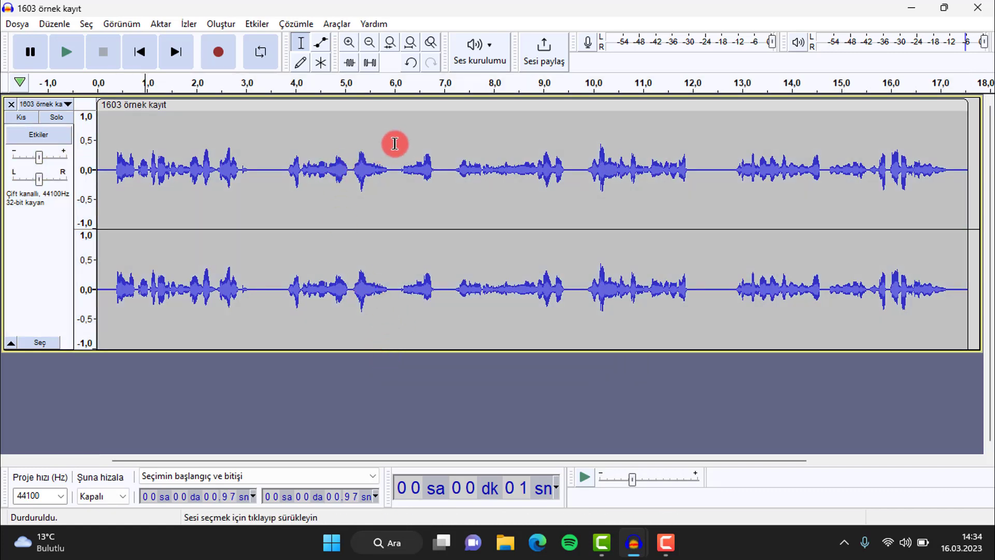
Step: Mark the silent gaps between the spoken phrases, about 12.01 to 12.83 seconds and about 3.14 to 3.75 seconds
left_click_drag(692, 173, 732, 184)
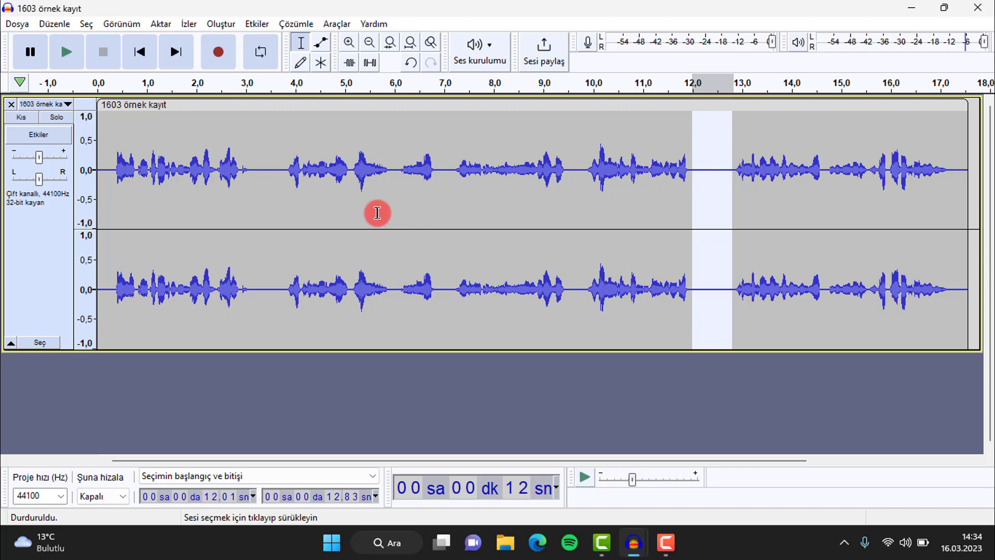
left_click_drag(698, 171, 702, 171)
left_click(613, 368)
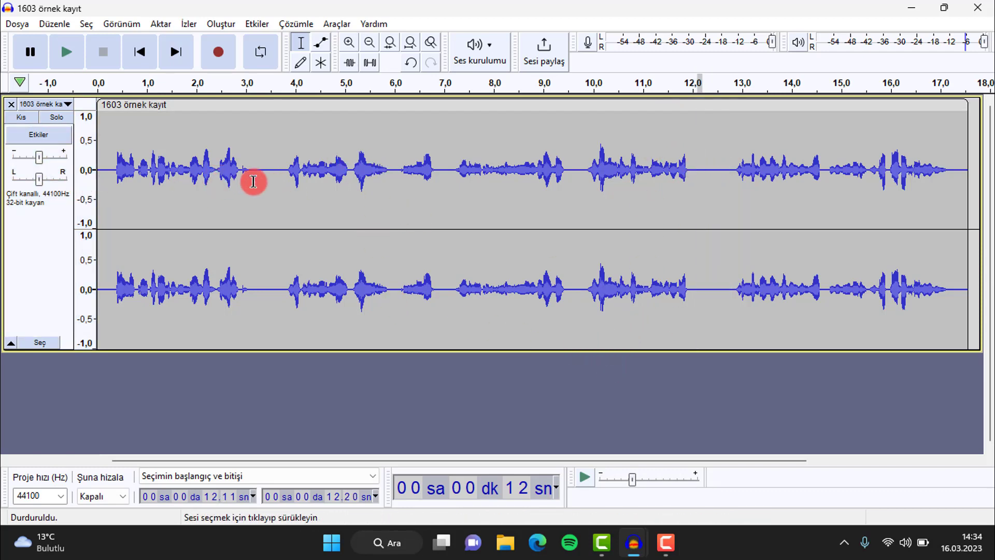
left_click_drag(253, 180, 294, 188)
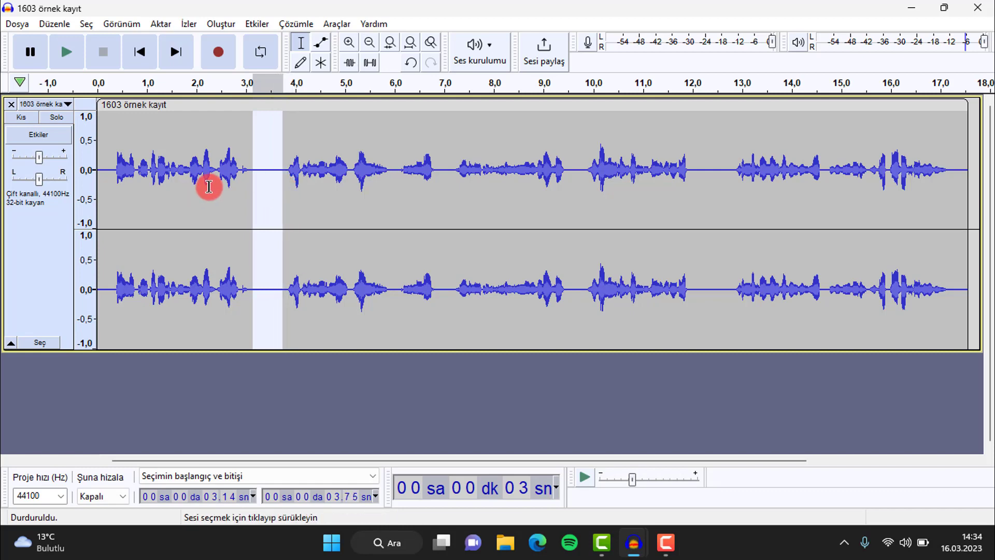
Step: Listen to the recording from about 2.51 seconds across the silent gap after the first phrase
left_click(236, 159)
left_click(222, 178)
key("space")
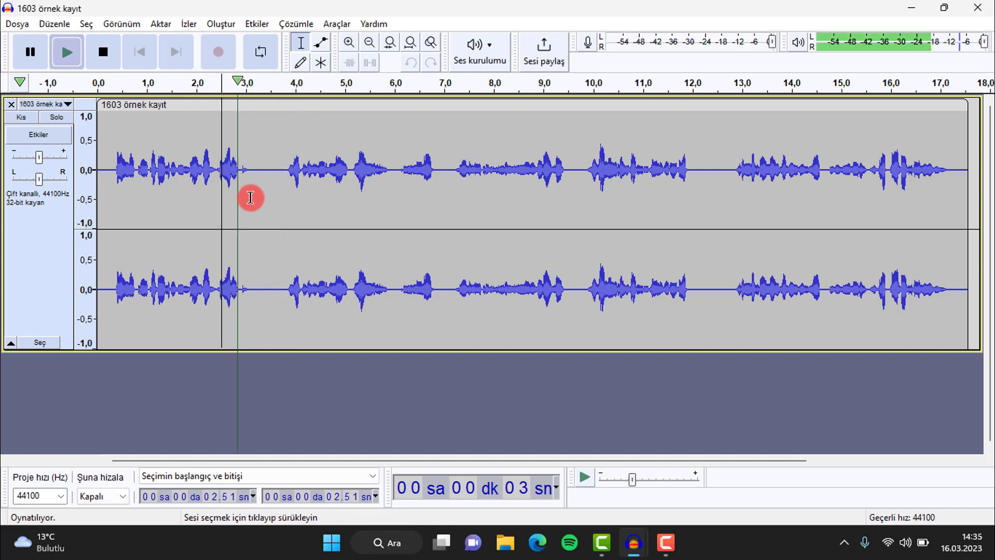
key("space")
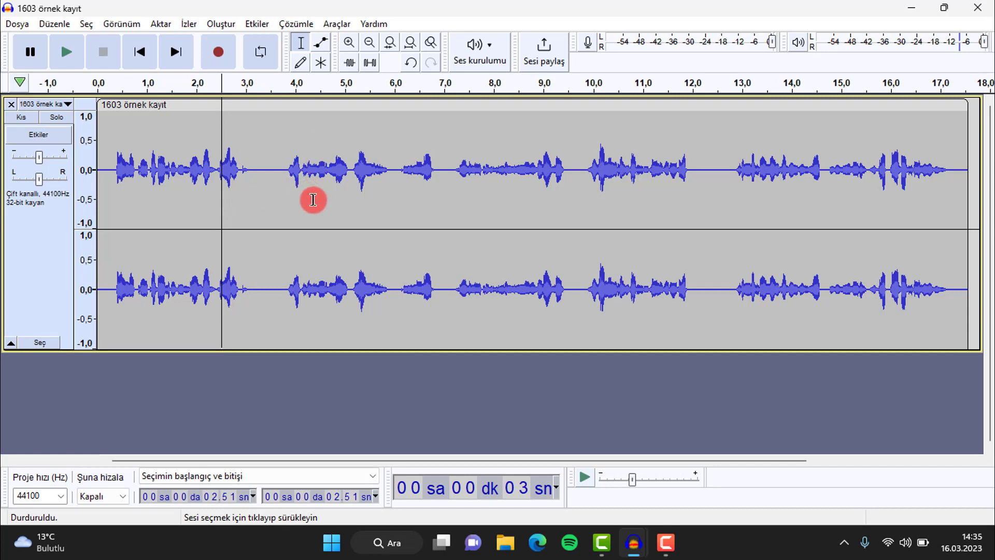
Step: Select the silent gap from about 3.10 to 3.72 seconds and delete it
left_click(251, 180)
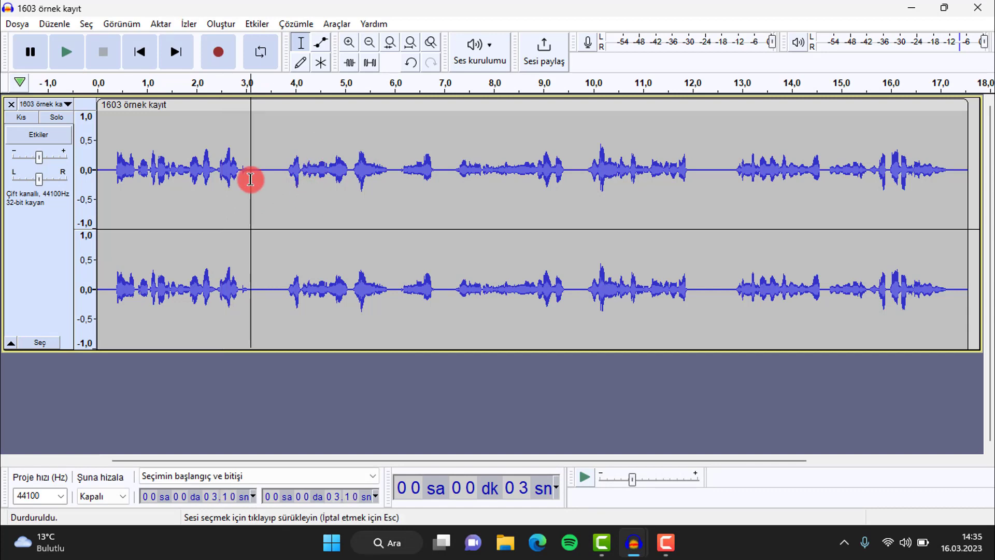
left_click_drag(262, 181, 296, 188)
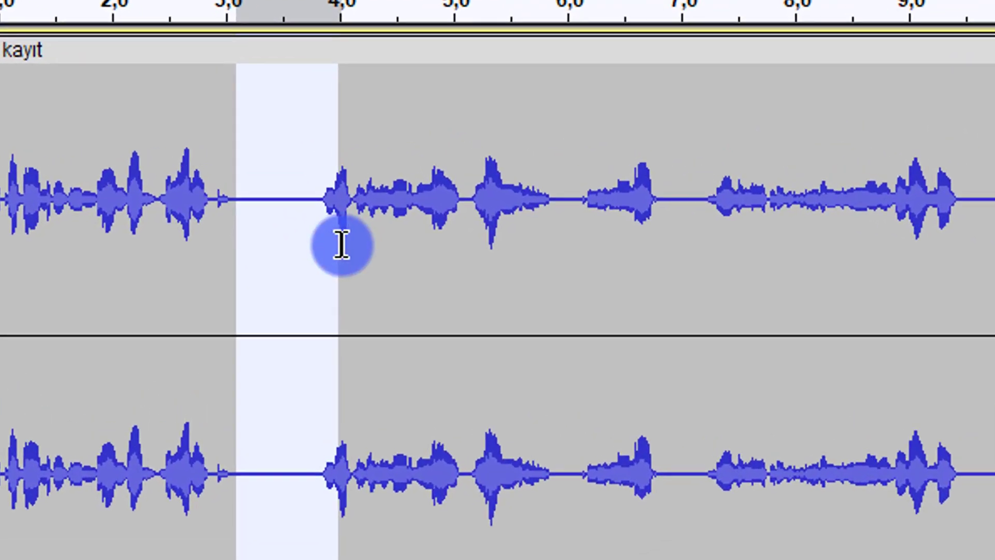
left_click_drag(341, 245, 310, 233)
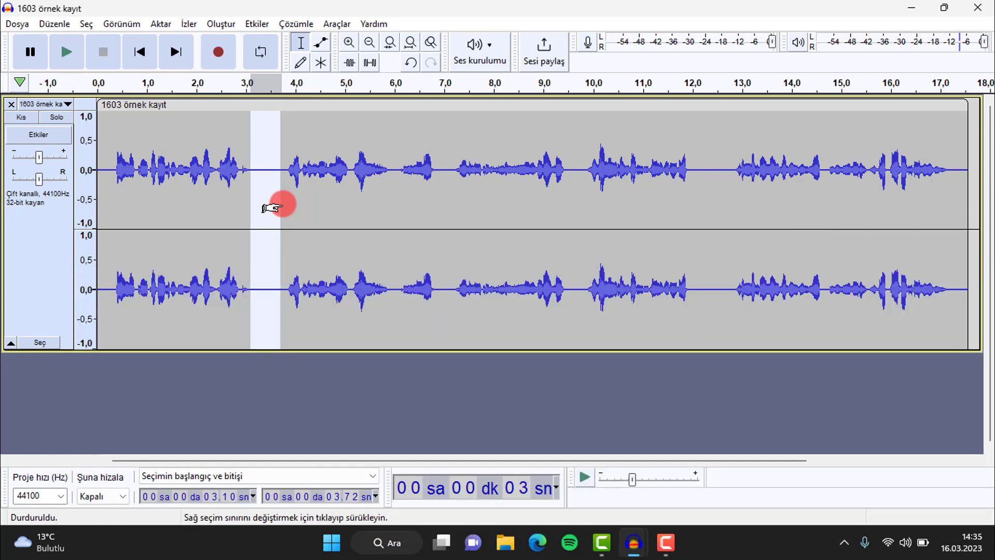
key("BackSpace")
Step: Play the recording from about 2.59 seconds to check the cut, and place the cursor at about 3.14 seconds
left_click(241, 176)
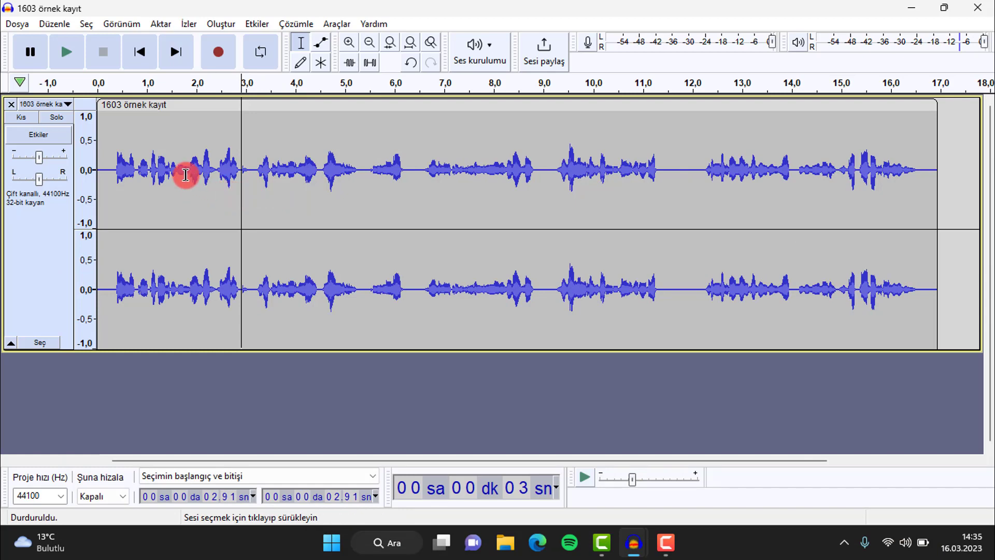
left_click(225, 175)
key("space")
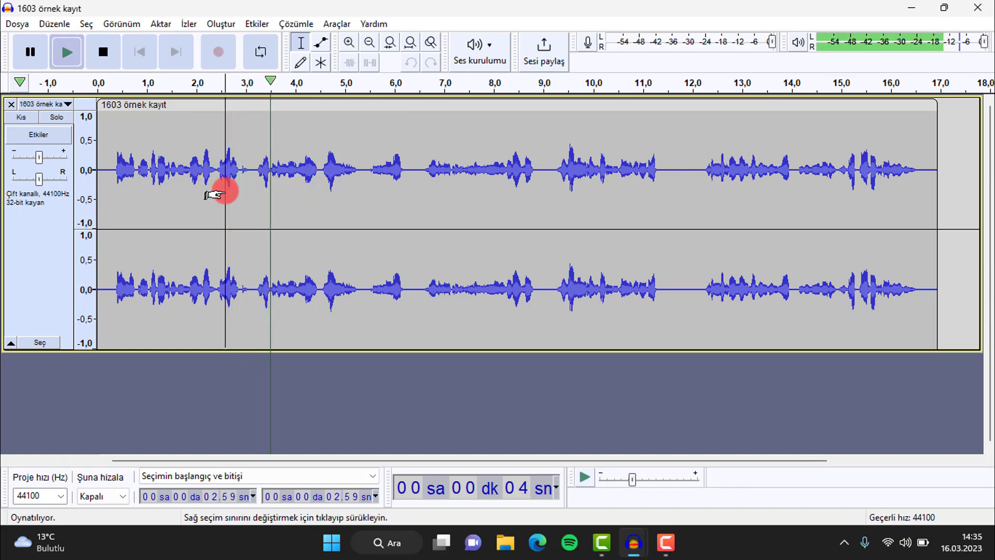
key("space")
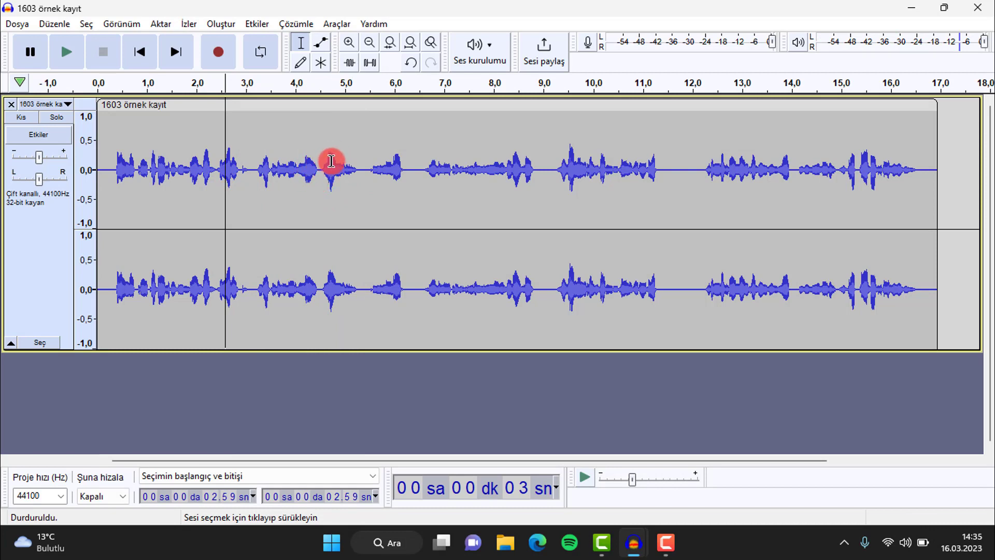
left_click(253, 171)
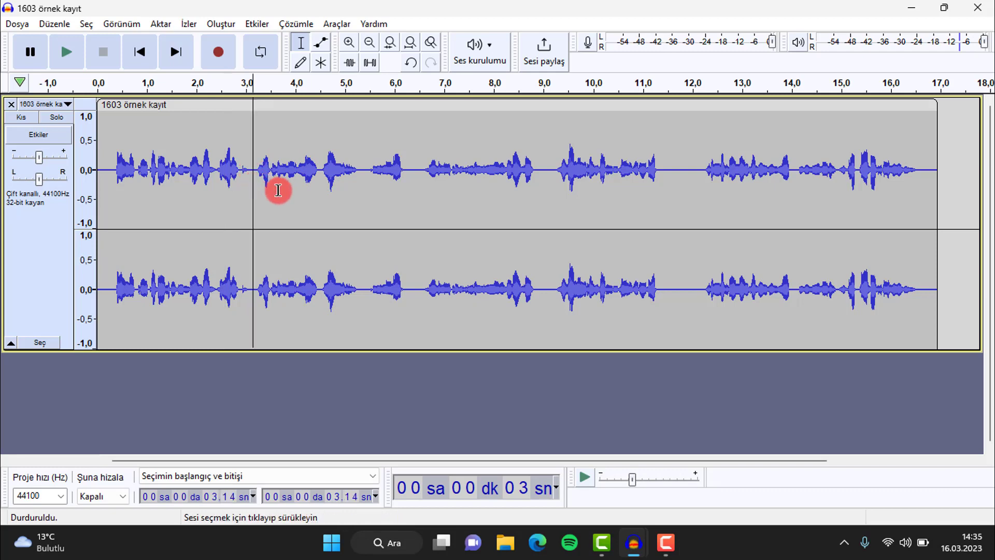
Step: Listen to the recording from about 3.14 seconds and examine the waveform of the following phrases up close
key("space")
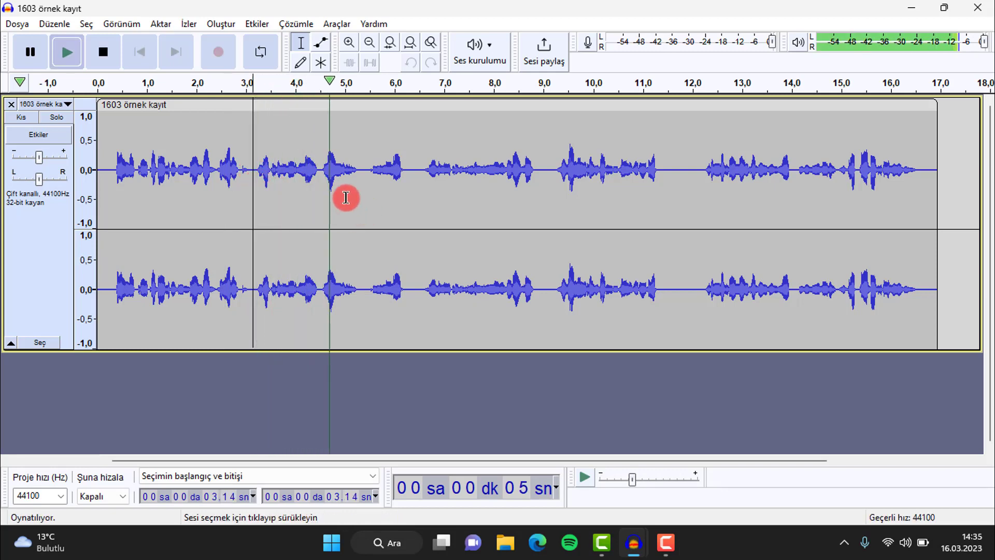
key("space")
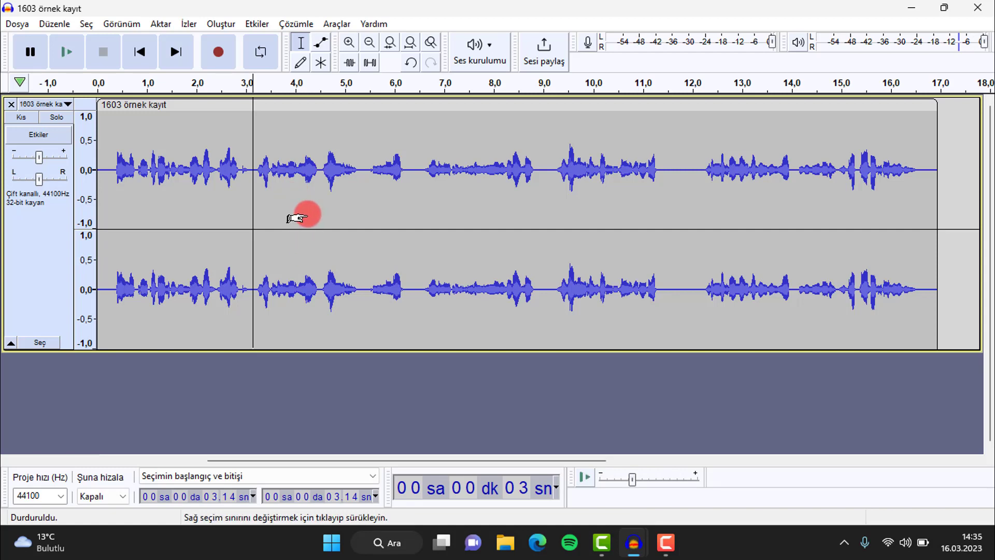
key("ctrl+1")
scroll(296, 220, "up", 1, "ctrl")
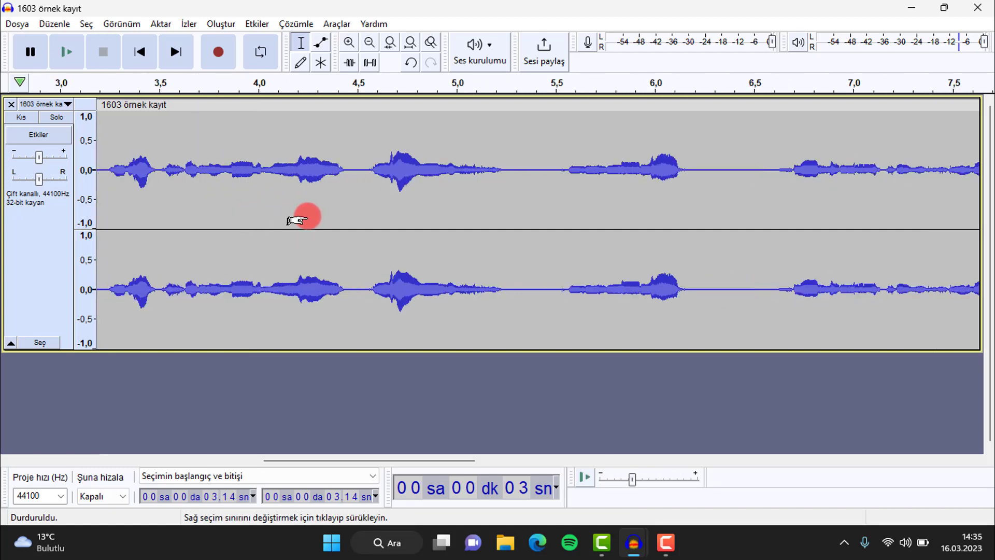
scroll(297, 220, "down", 1, "ctrl")
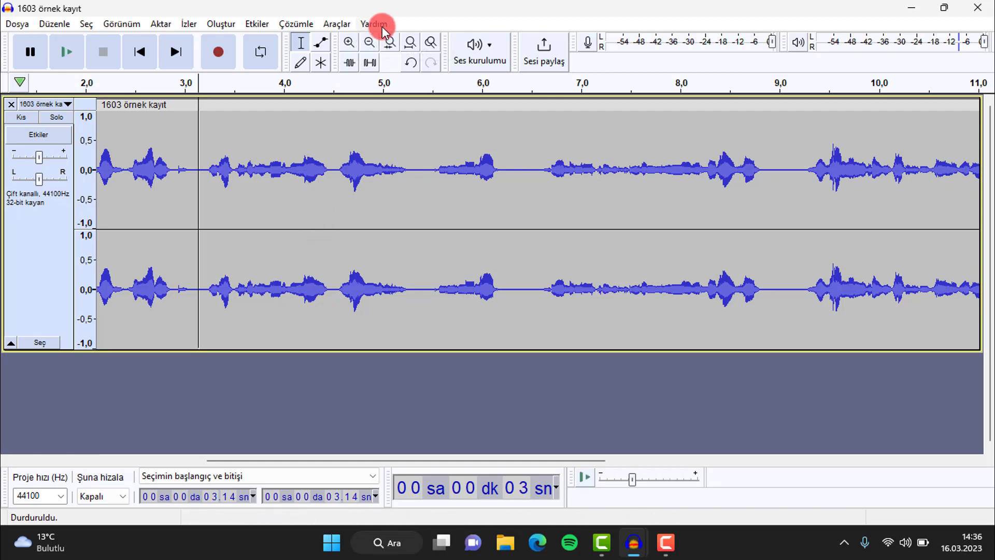
scroll(319, 170, "up", 1, "ctrl")
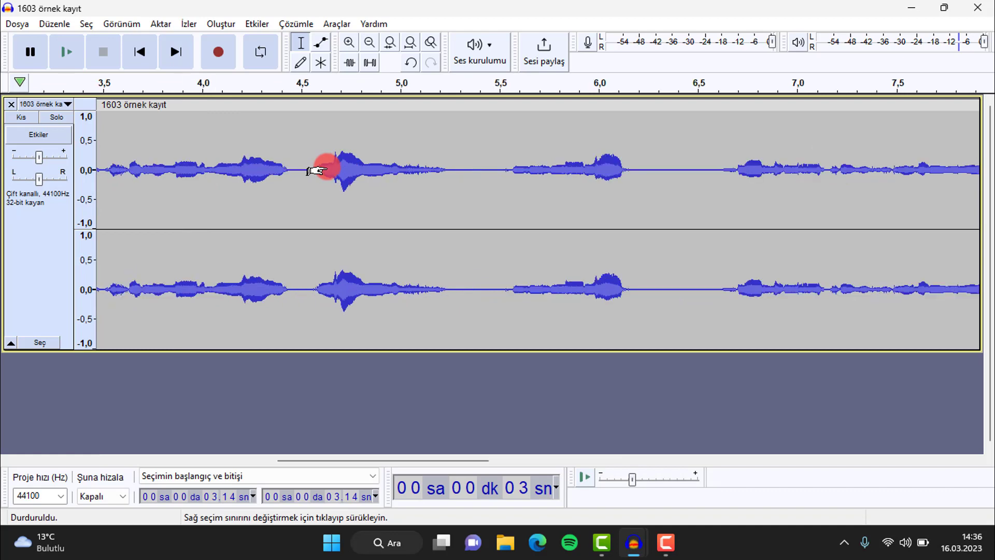
scroll(317, 170, "down", 2, "ctrl")
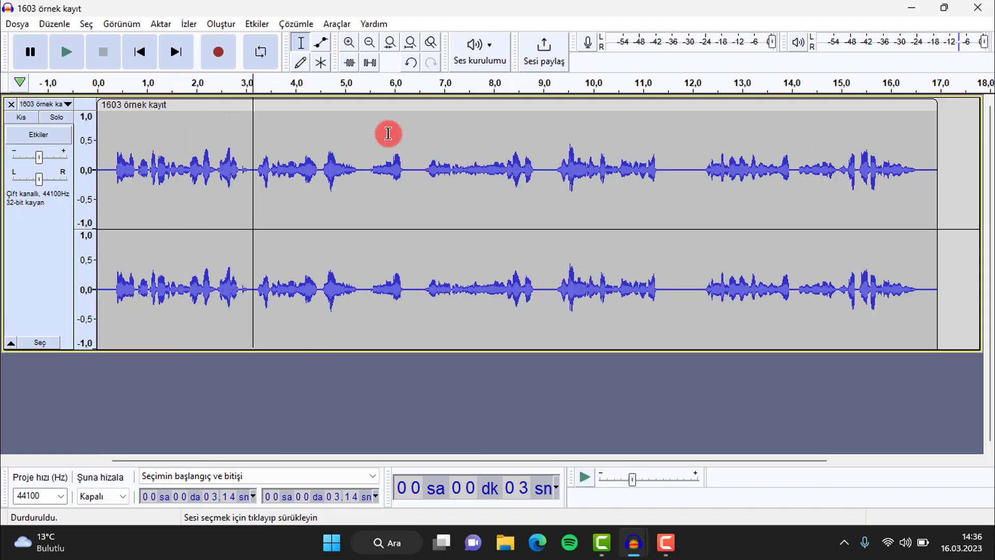
Step: Replay the recording briefly from about 3.14 seconds and again from about 2 seconds
key("space")
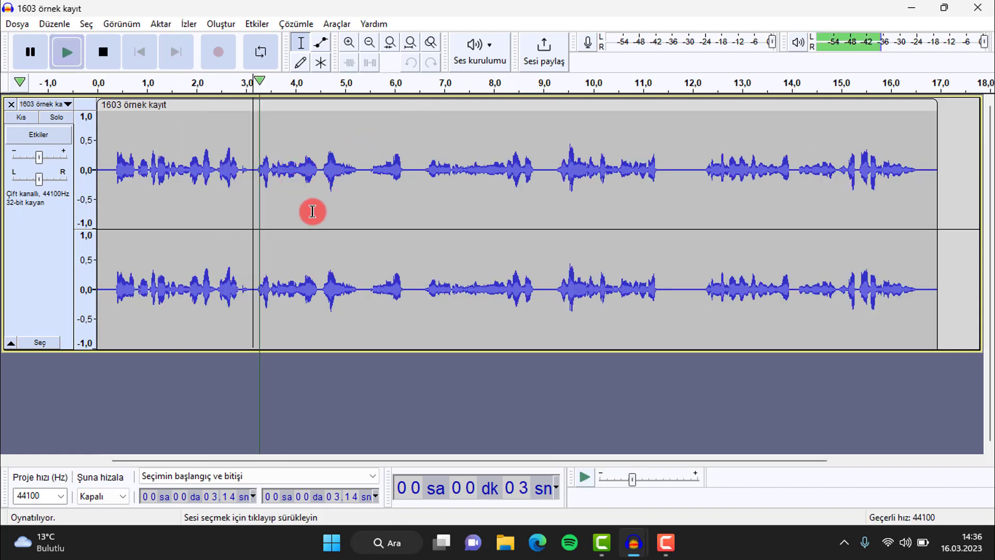
left_click(195, 179)
key("space")
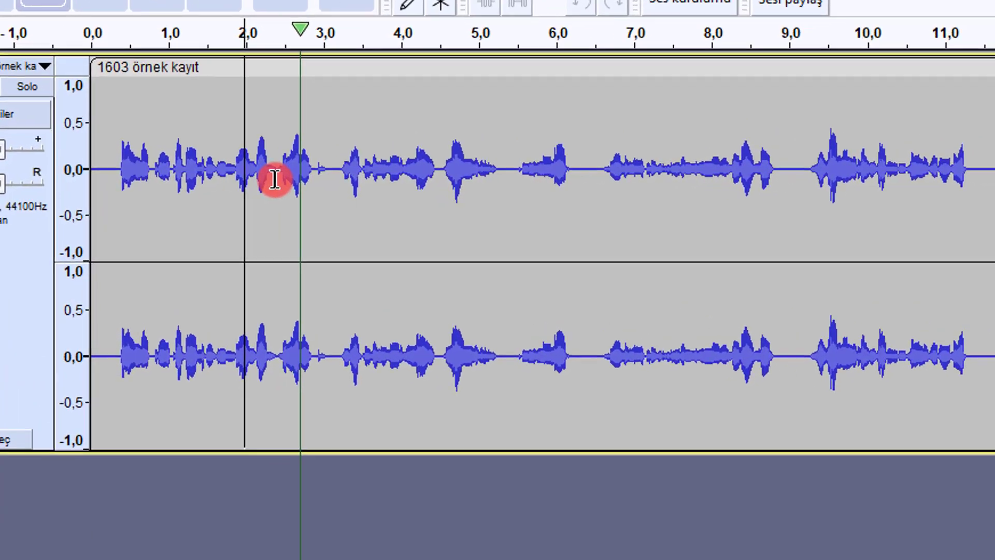
key("space")
Step: Select the word from about 4.4 to 5.4 seconds, listen to it, and try deleting it
left_click(482, 179)
left_click_drag(491, 187, 562, 198)
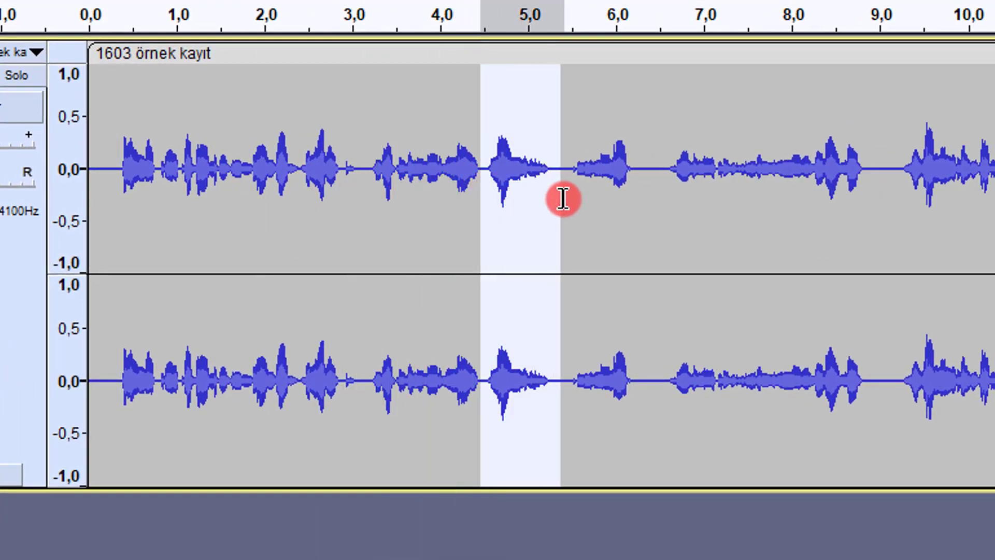
key("space")
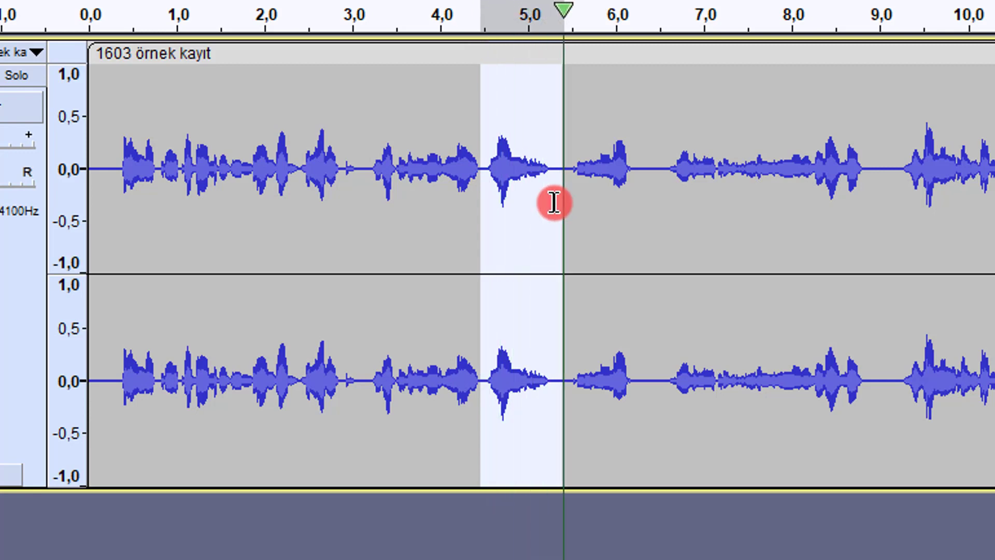
key("Delete")
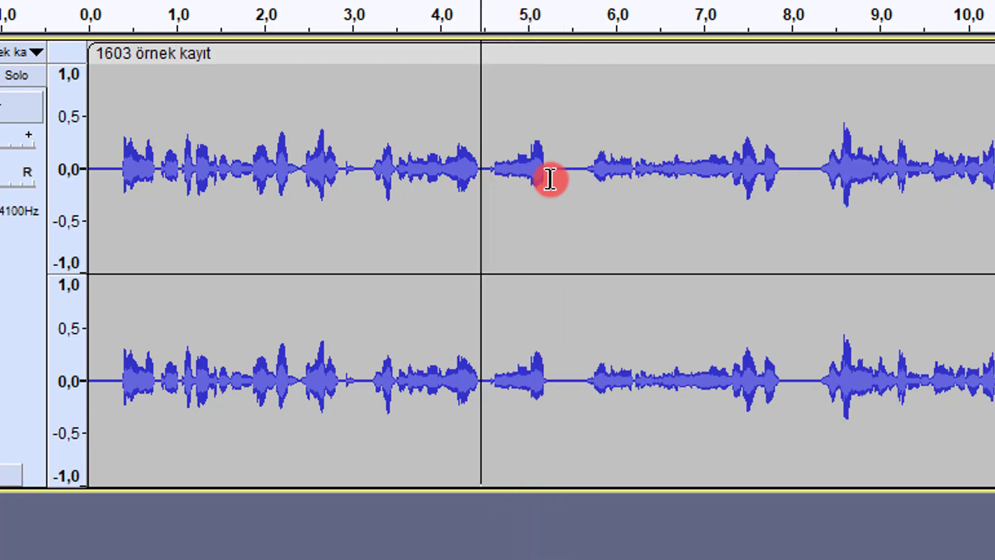
Step: Play the recording from about 3.3 seconds to check the cut, and undo the deletion
left_click(382, 170)
key("space")
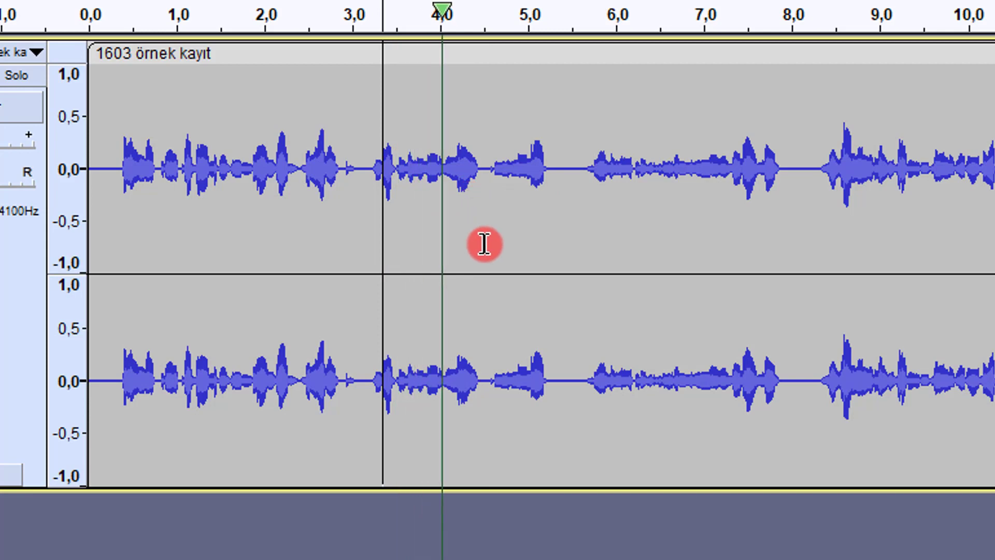
key("space")
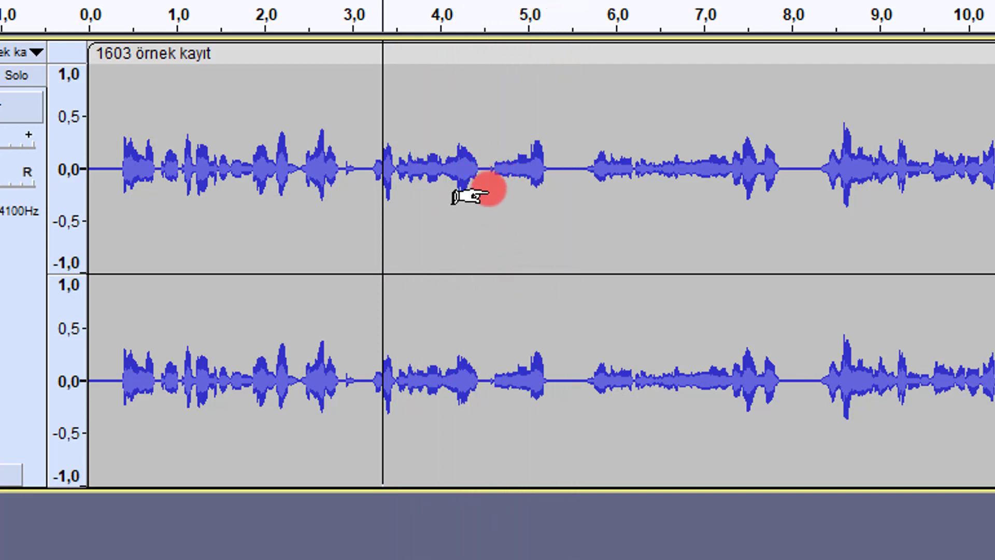
key("ctrl+z")
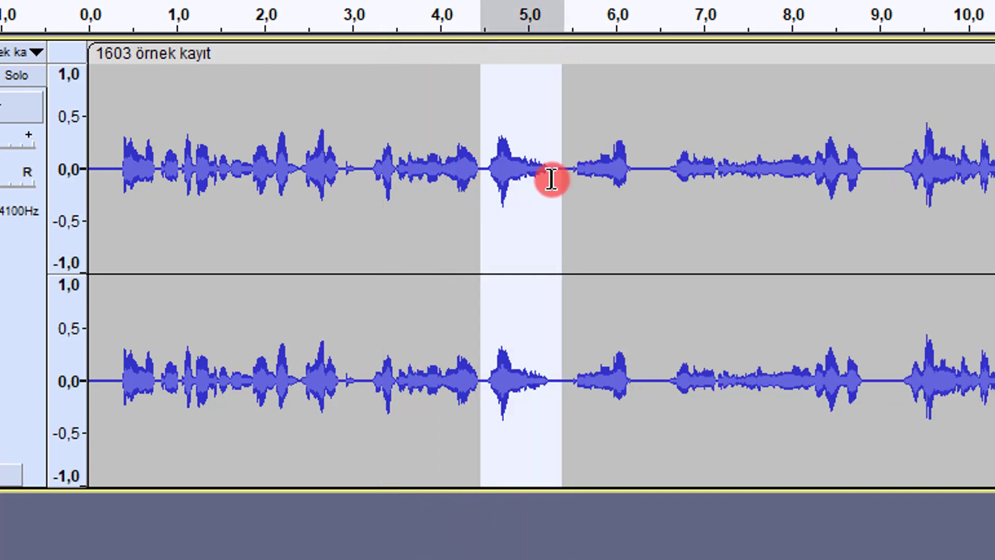
Step: Listen from about 3.89 seconds and from about 4.03 seconds to locate where the unwanted word starts
left_click(431, 180)
key("space")
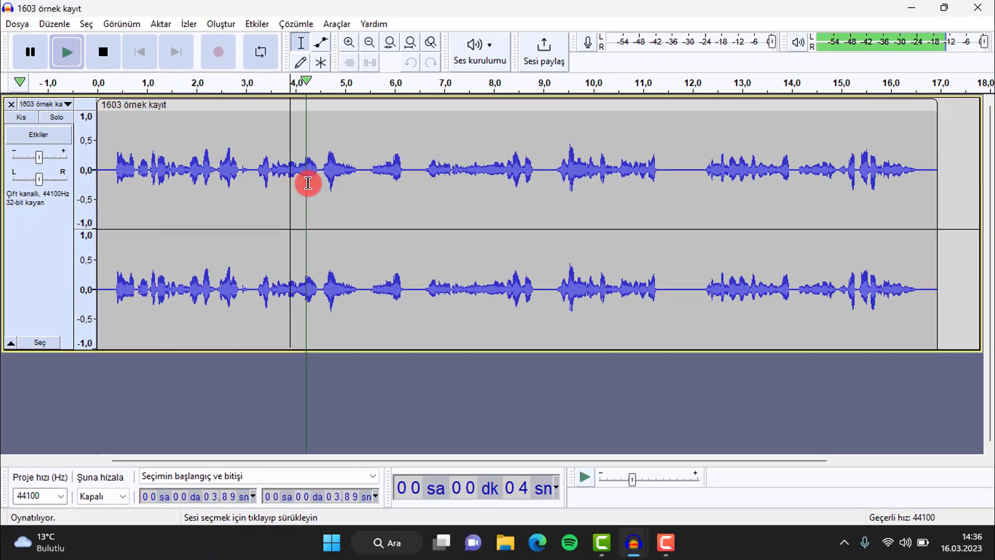
left_click(297, 177)
key("space")
key("space")
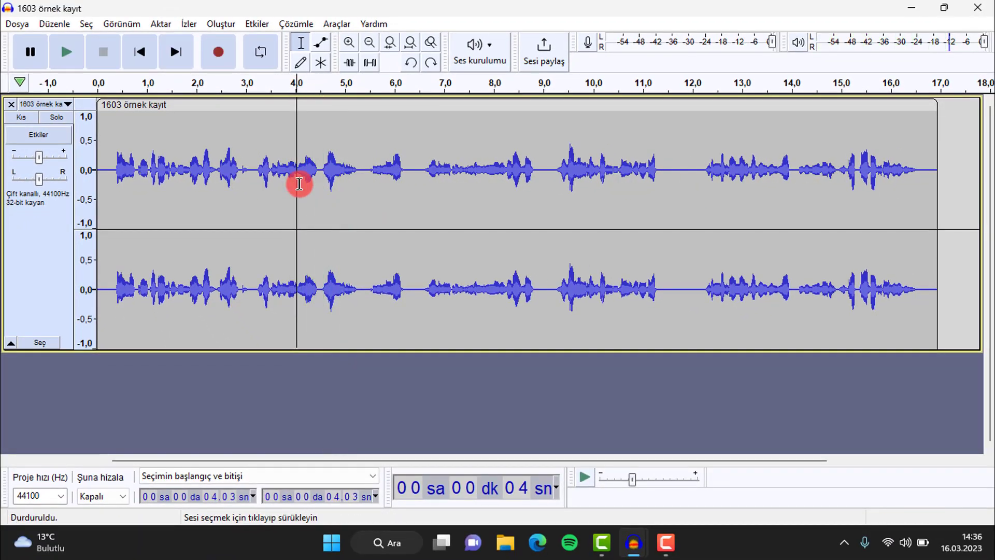
Step: Try deleting the segment from about 4.0 to 4.5 seconds, and undo the deletion after listening to the cut
left_click_drag(297, 188, 320, 188)
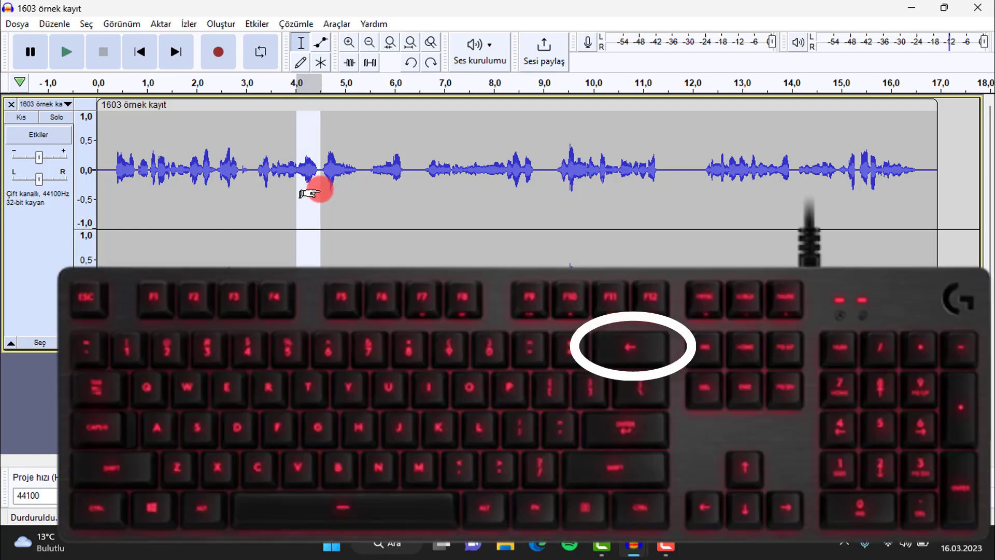
key("BackSpace")
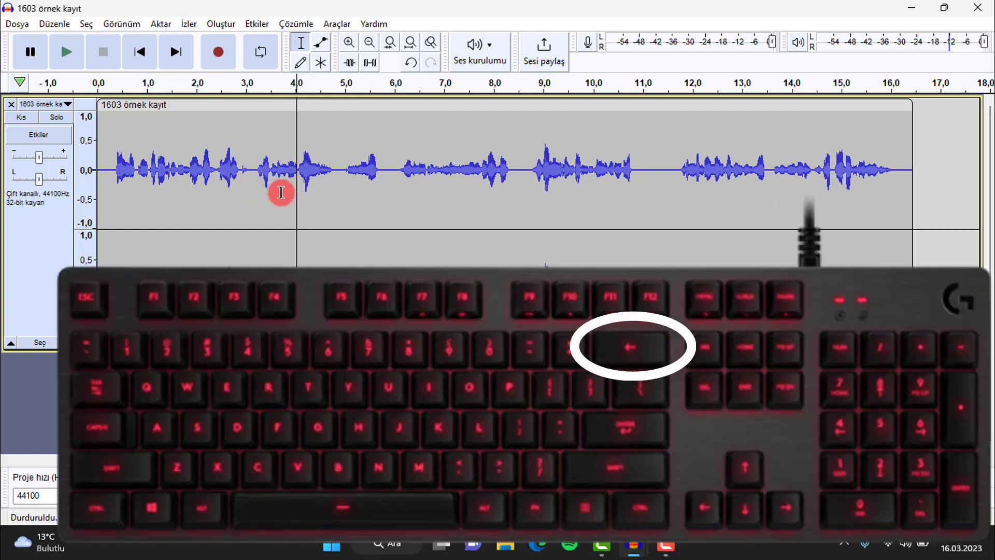
key("space")
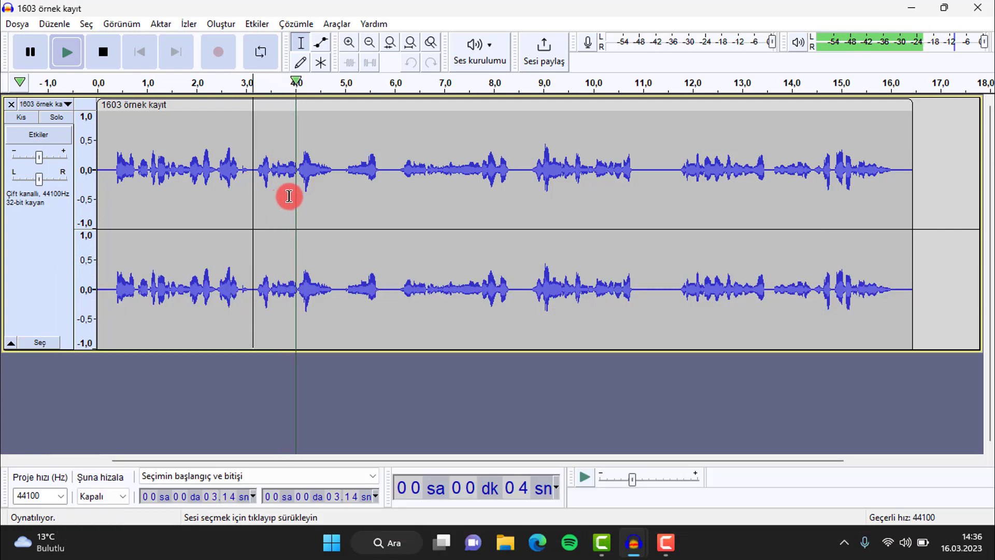
key("space")
key("ctrl+z")
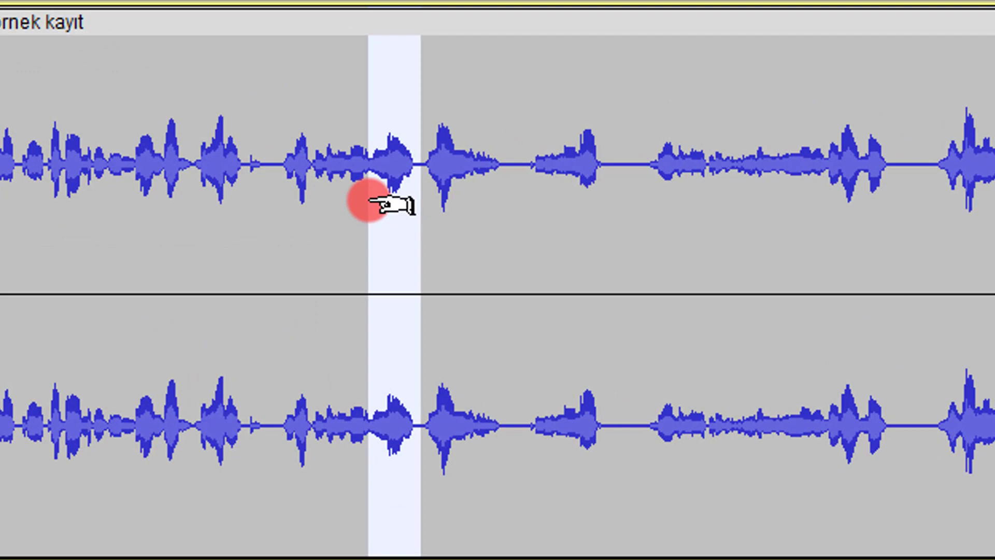
Step: Shorten the selection to start at about 4.2 seconds and delete it, checking the cut by playing from about 3.48 seconds
left_click_drag(369, 202, 383, 205)
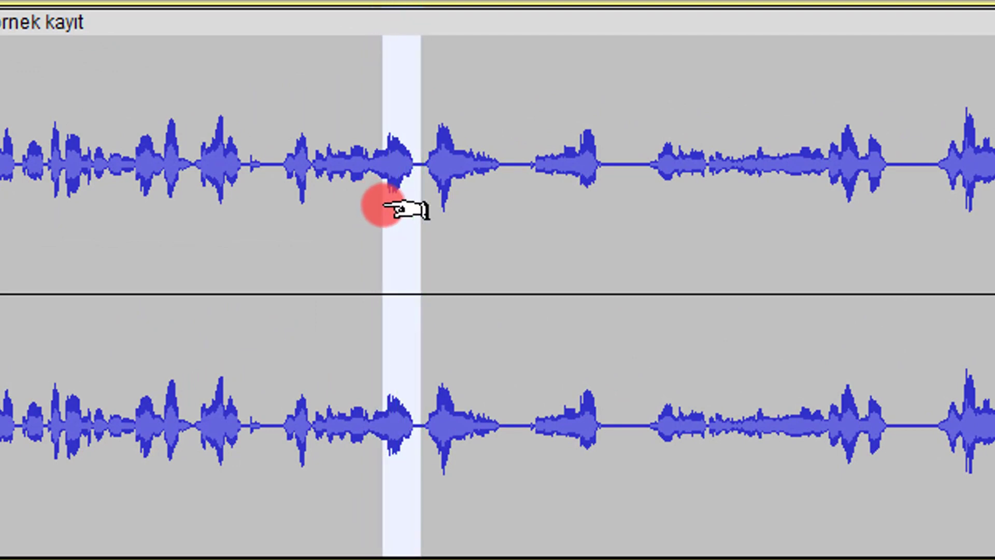
key("Delete")
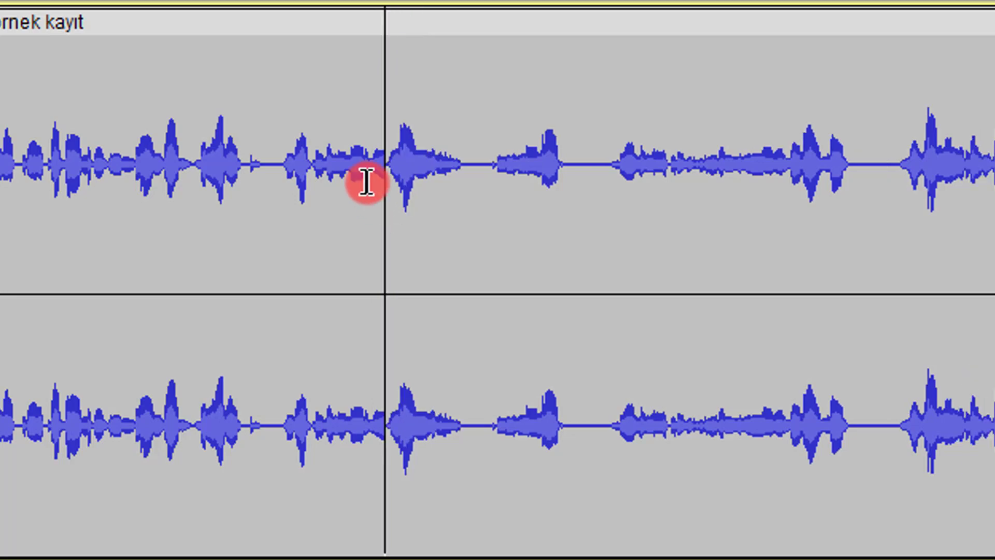
left_click(310, 189)
key("space")
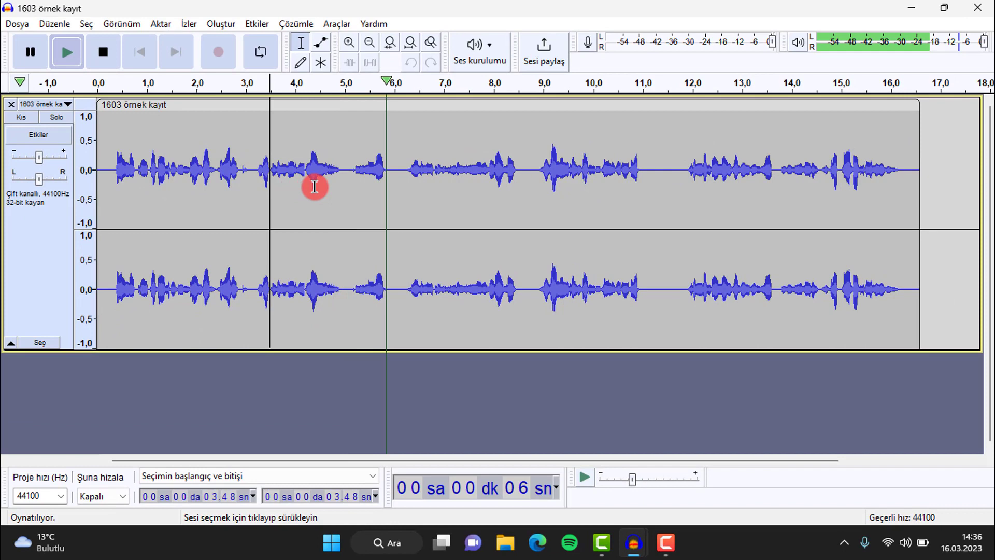
key("space")
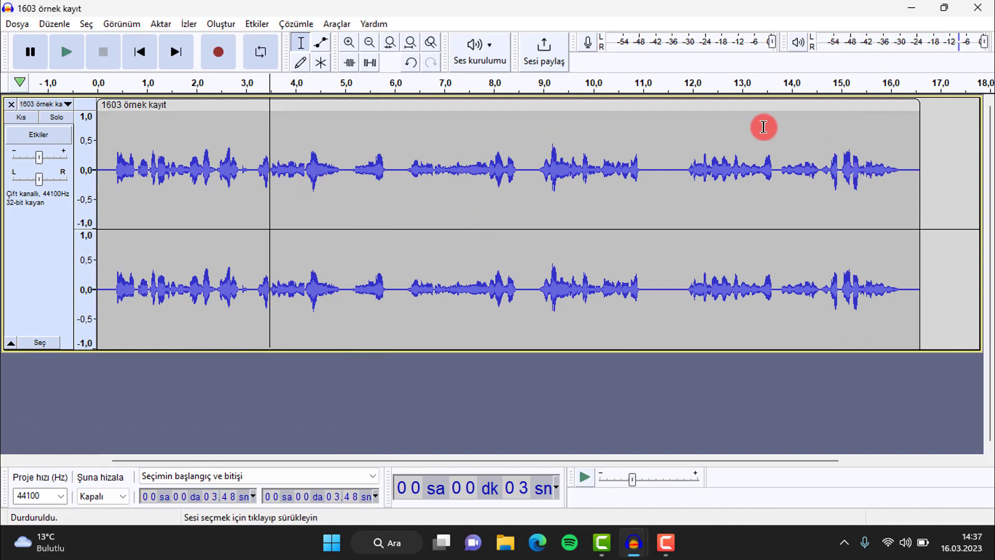
Step: Listen from about 3.56 seconds, and delete the silent gap from about 5.95 to 6.20 seconds
left_click(273, 163)
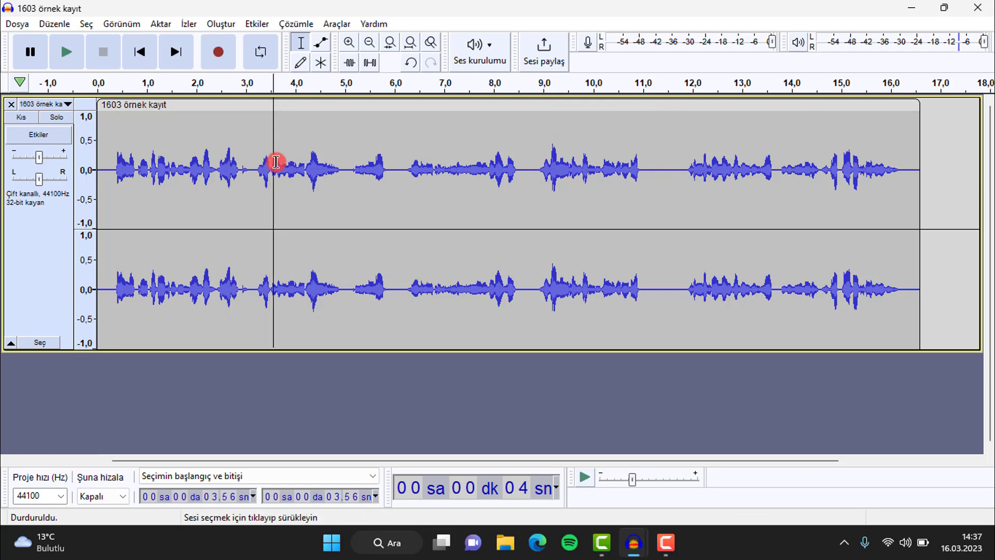
key("space")
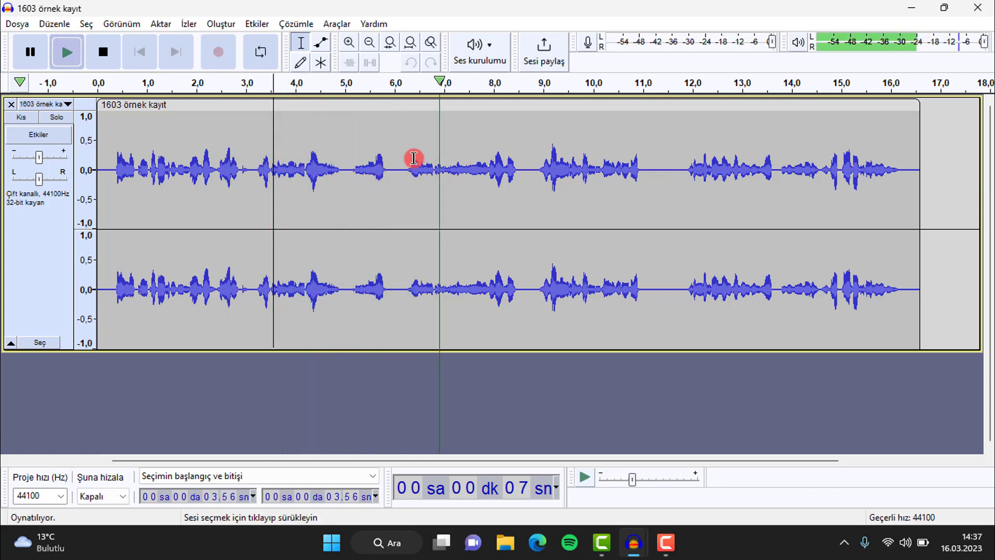
key("space")
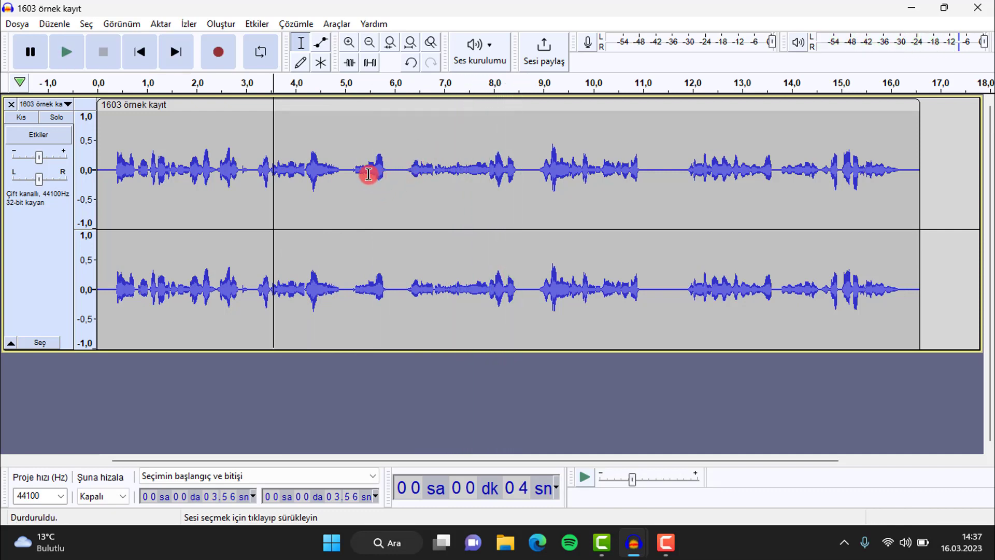
left_click_drag(392, 182, 404, 185)
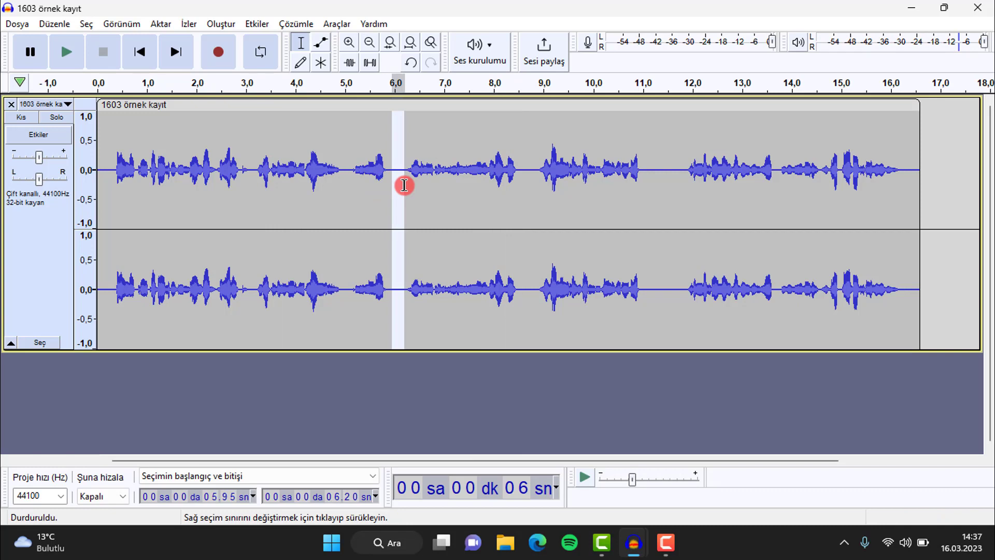
key("Delete")
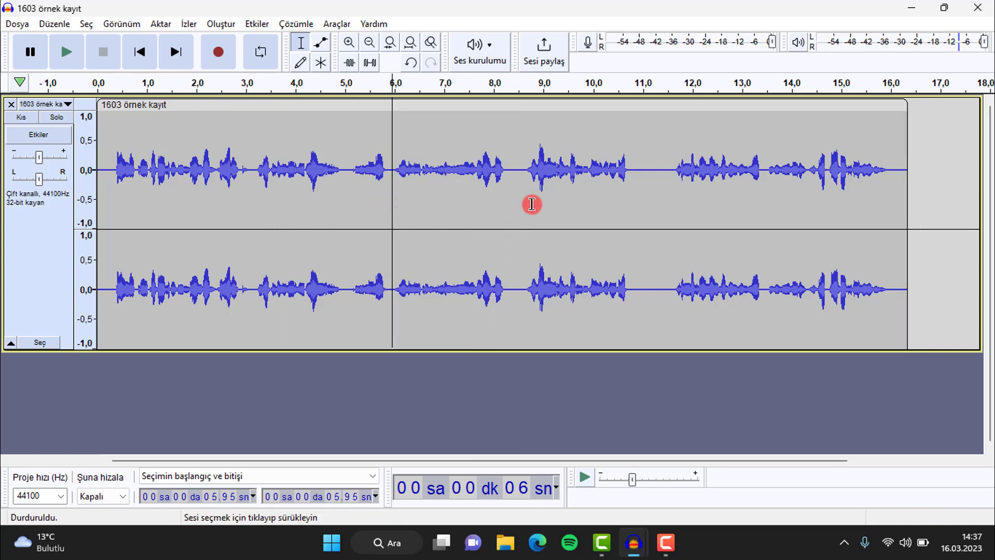
Step: Listen from about 5.01 seconds, and delete the silent gap from about 8.27 to 8.60 seconds
left_click(345, 173)
key("space")
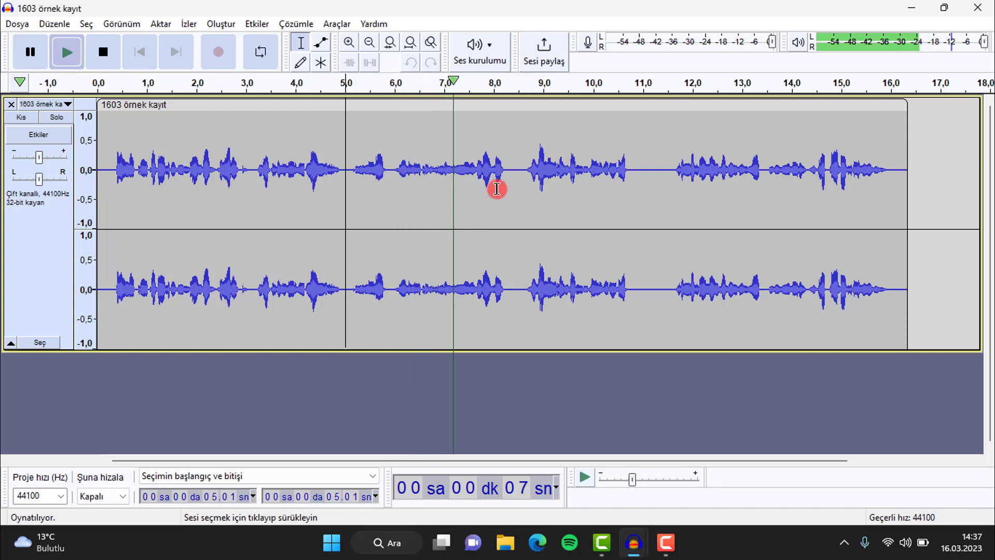
key("space")
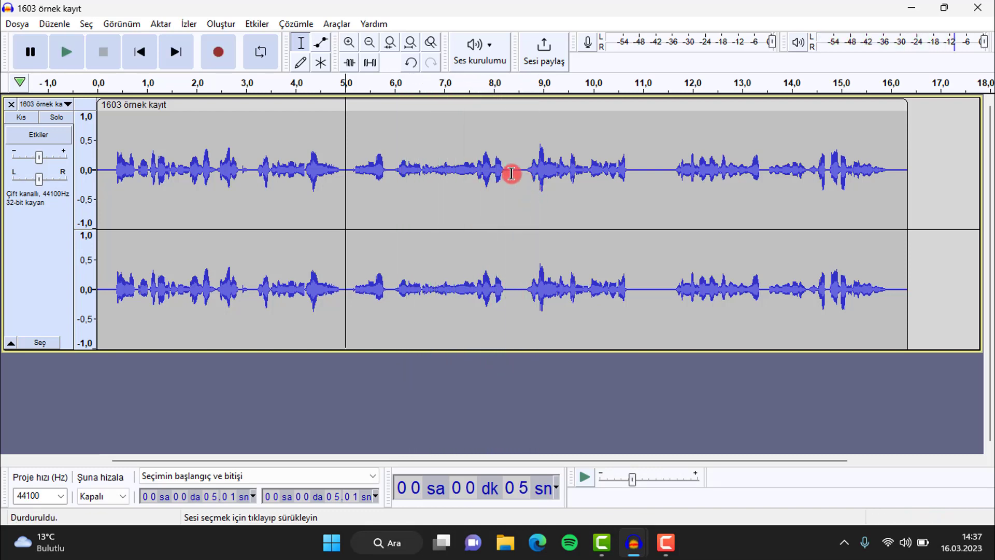
left_click_drag(507, 184, 522, 186)
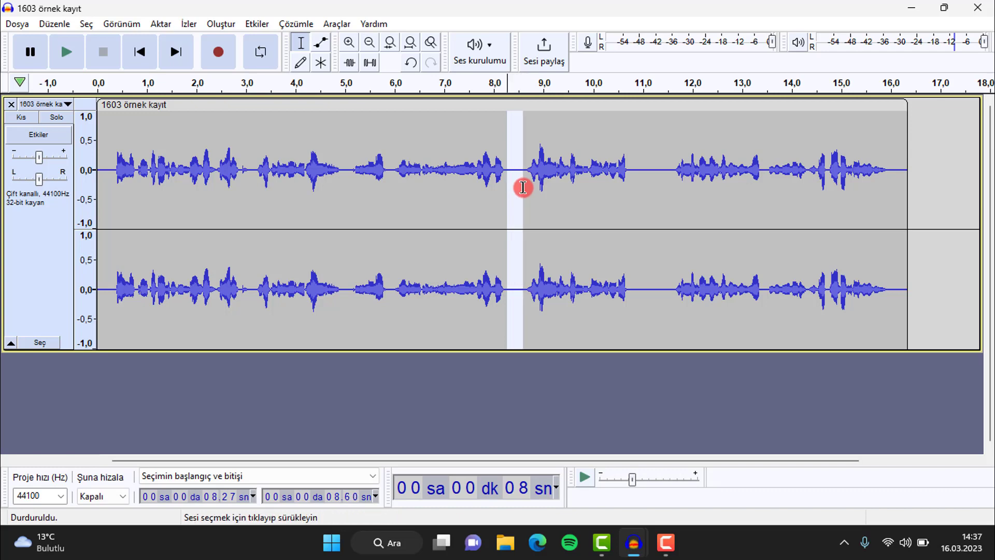
key("Delete")
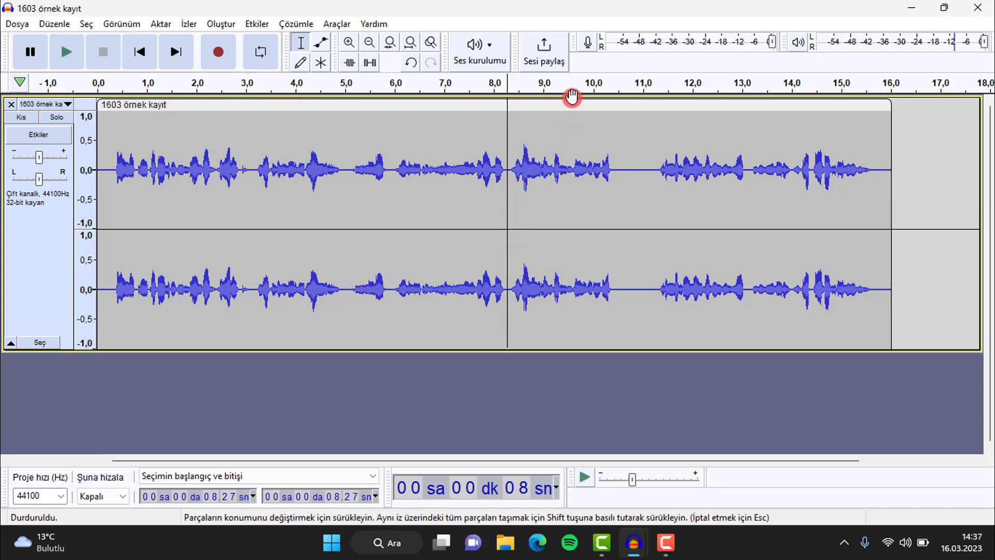
Step: Listen from about 10.11 seconds, and delete the silent gap from about 10.45 to 11.24 seconds
left_click(599, 171)
key("space")
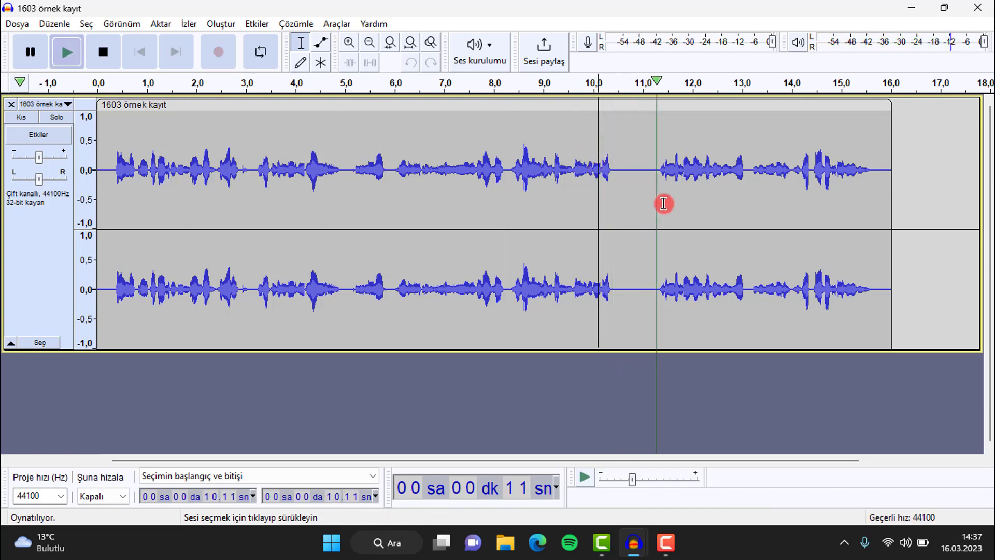
key("space")
left_click_drag(616, 177, 653, 204)
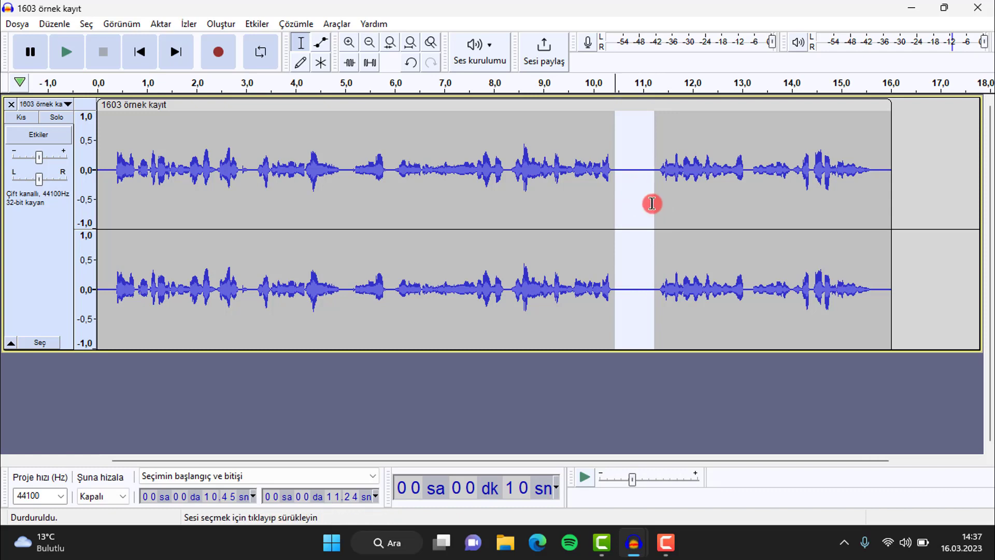
key("Delete")
Step: Listen to the ending from about 13.83 seconds, and delete about 0.3 seconds of silence at the start of the recording
left_click(783, 171)
key("space")
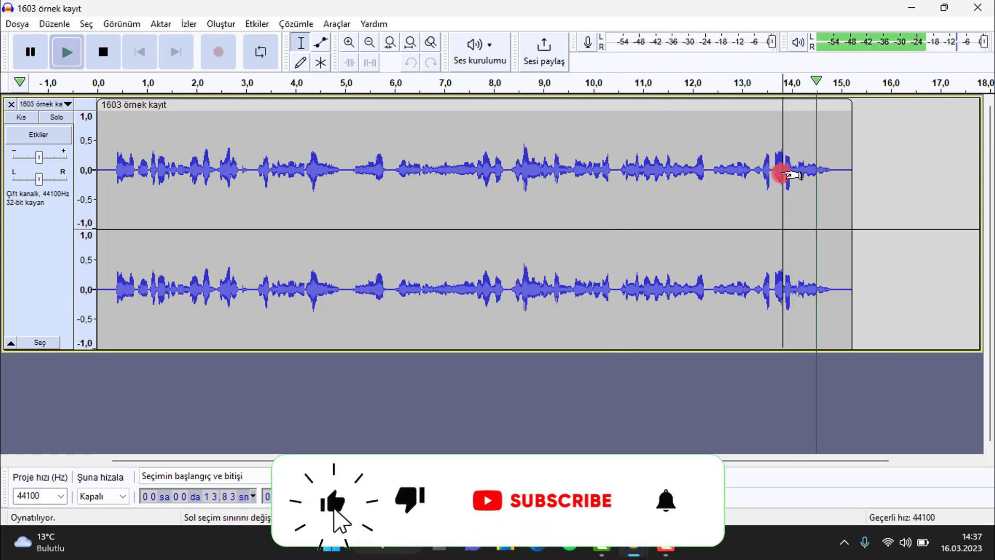
left_click_drag(116, 176, 67, 176)
key("Delete")
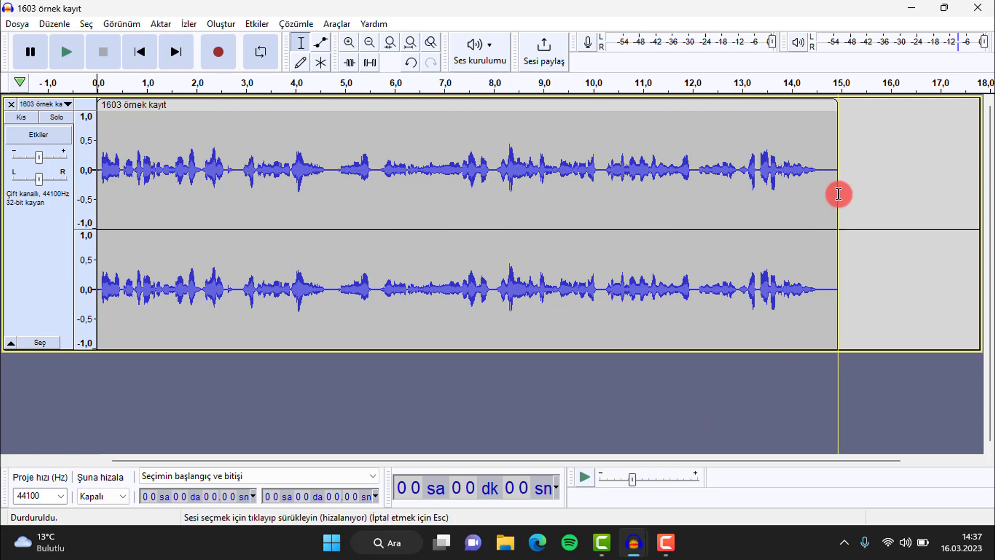
Step: Select the trailing silence from about 14.62 to 14.94 seconds and review the noise profile step of Noise Reduction, closing it without applying
left_click_drag(821, 181, 834, 186)
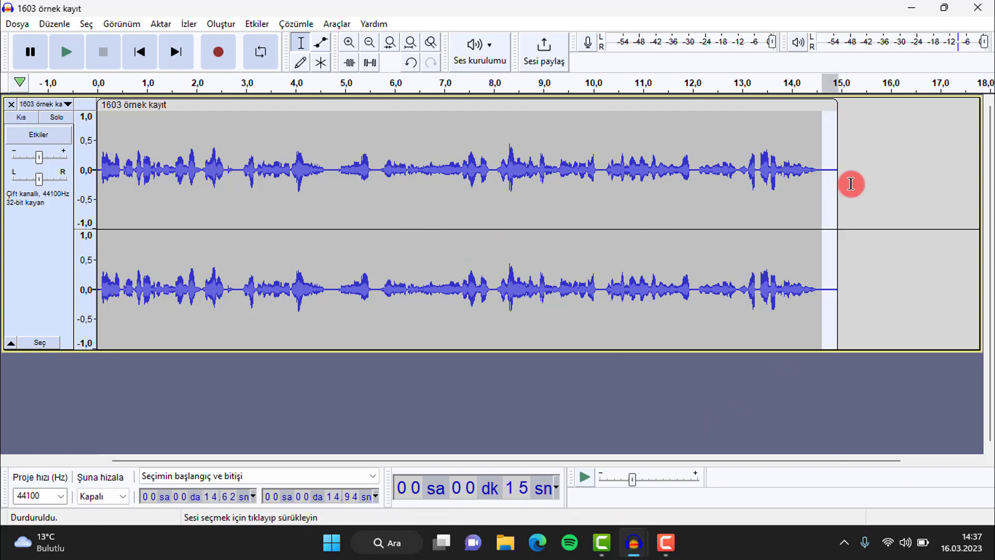
left_click(252, 24)
mouse_move(414, 173)
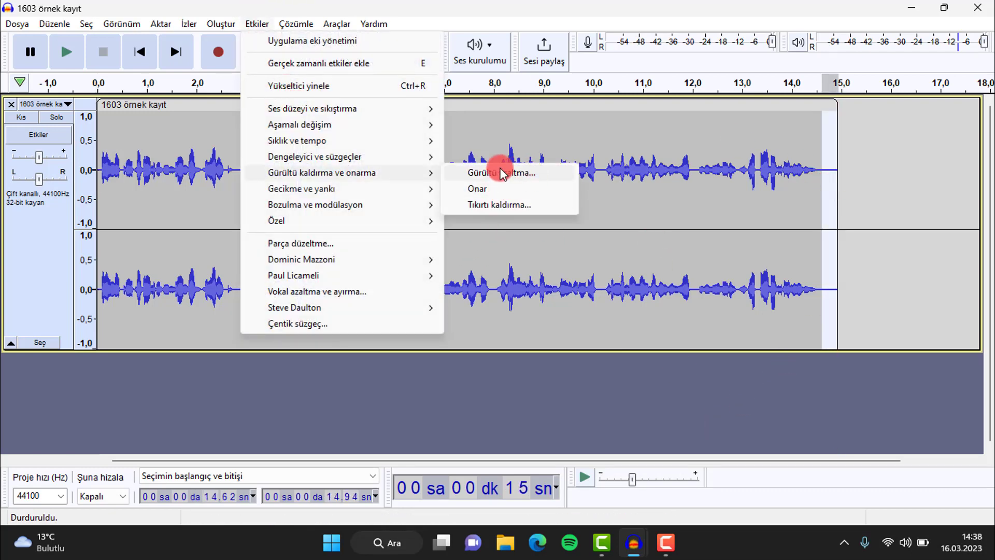
left_click(492, 175)
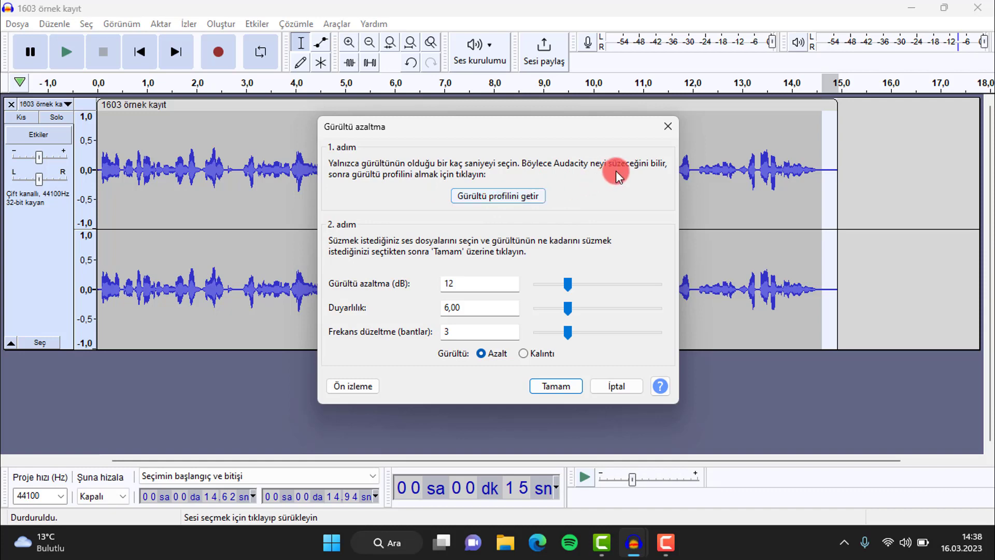
left_click(668, 130)
Step: Select the whole recording and review the Noise Reduction settings, cancelling without applying and clearing the selection
double_click(244, 149)
left_click(253, 24)
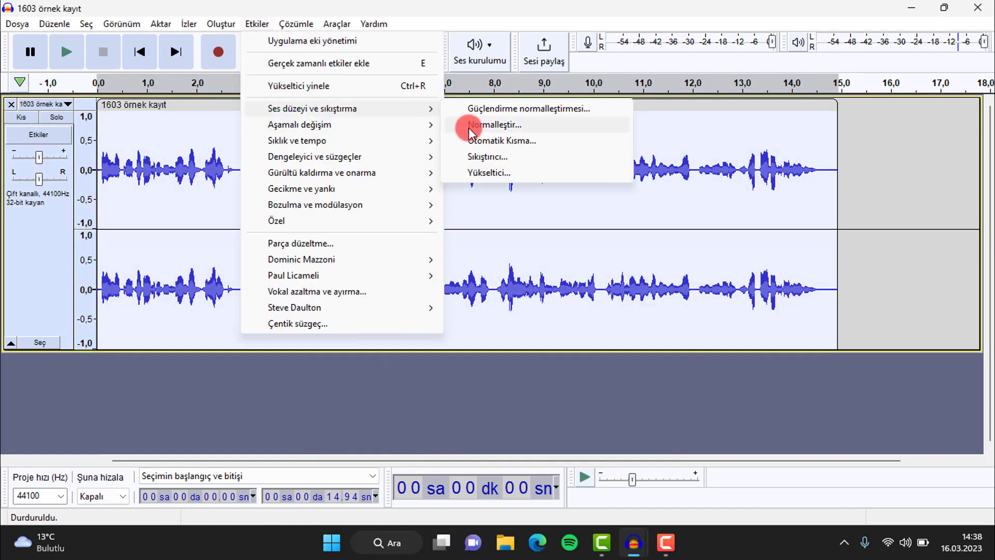
mouse_move(322, 173)
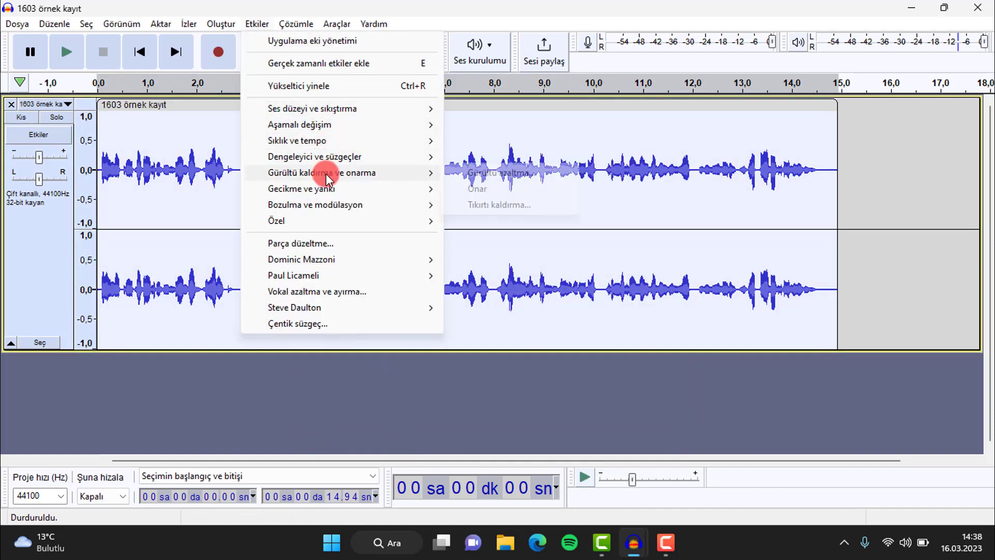
left_click(472, 176)
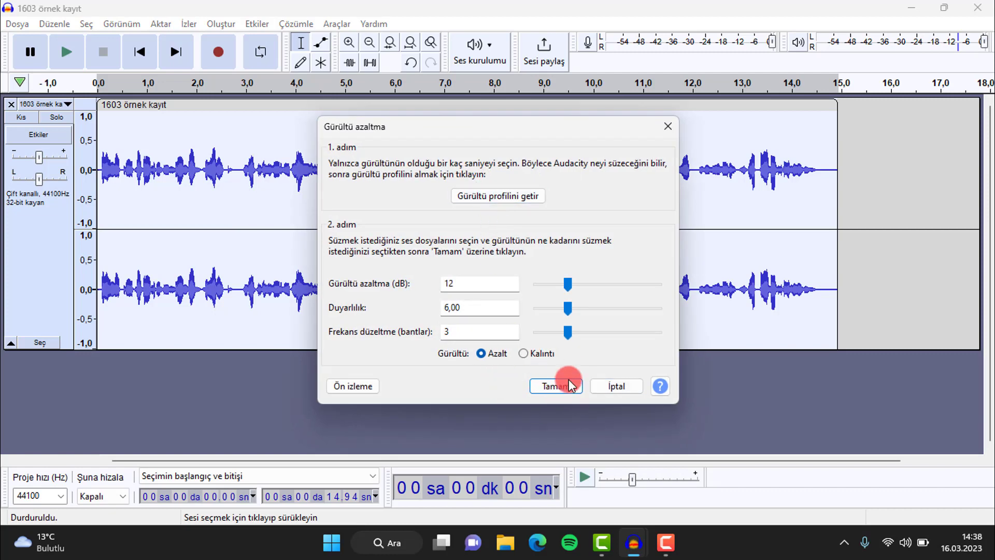
left_click(604, 387)
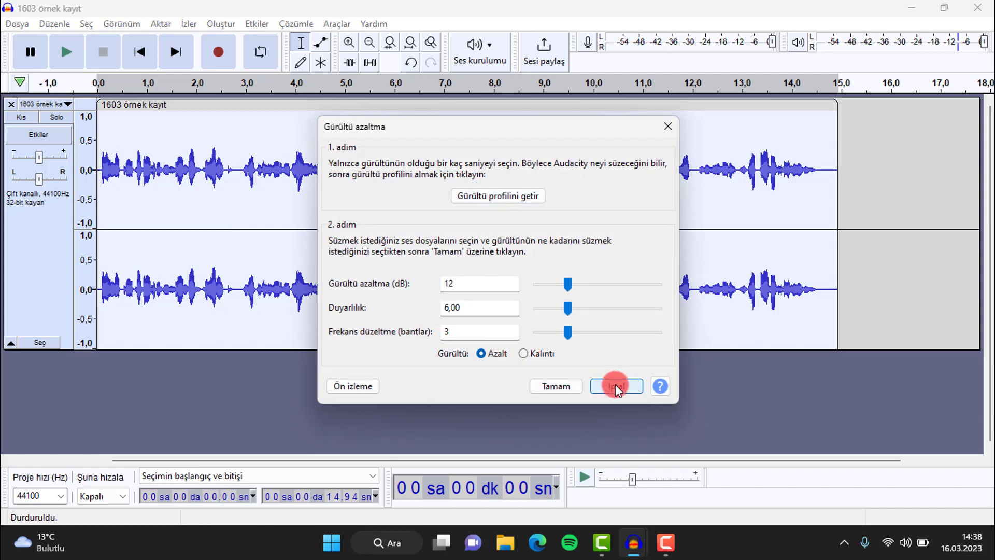
left_click(614, 385)
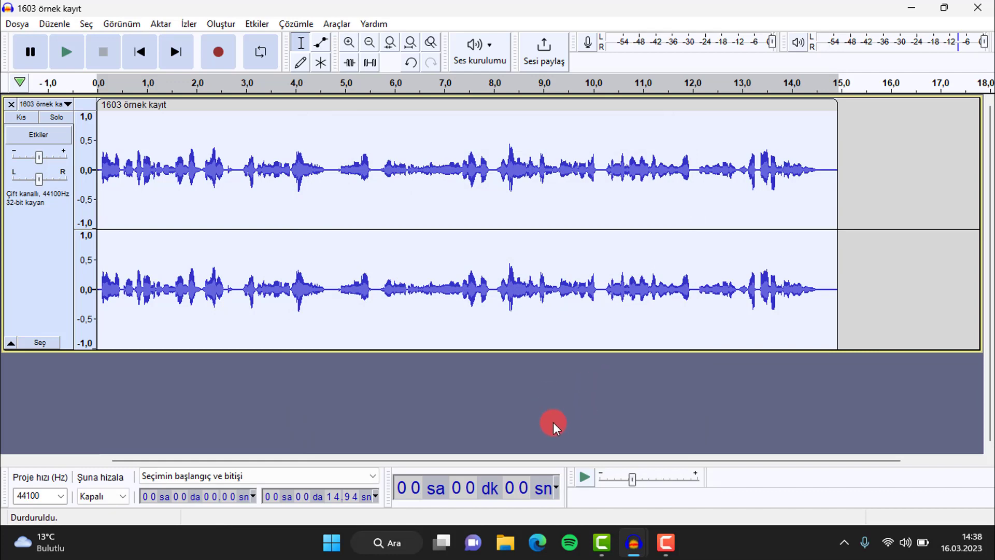
left_click(573, 449)
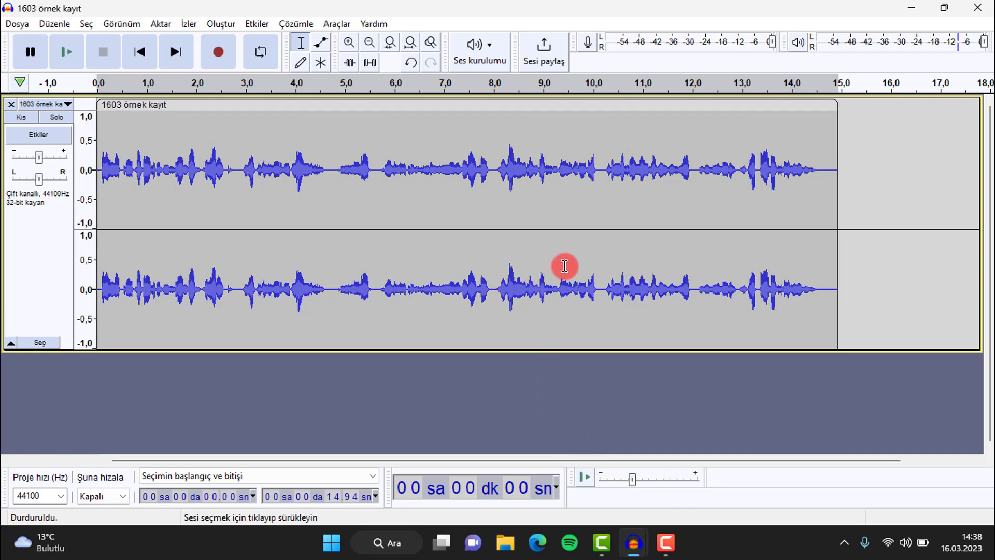
Step: Try an amplification of 7.6 dB for the whole recording in Amplify, and close it without applying
double_click(502, 302)
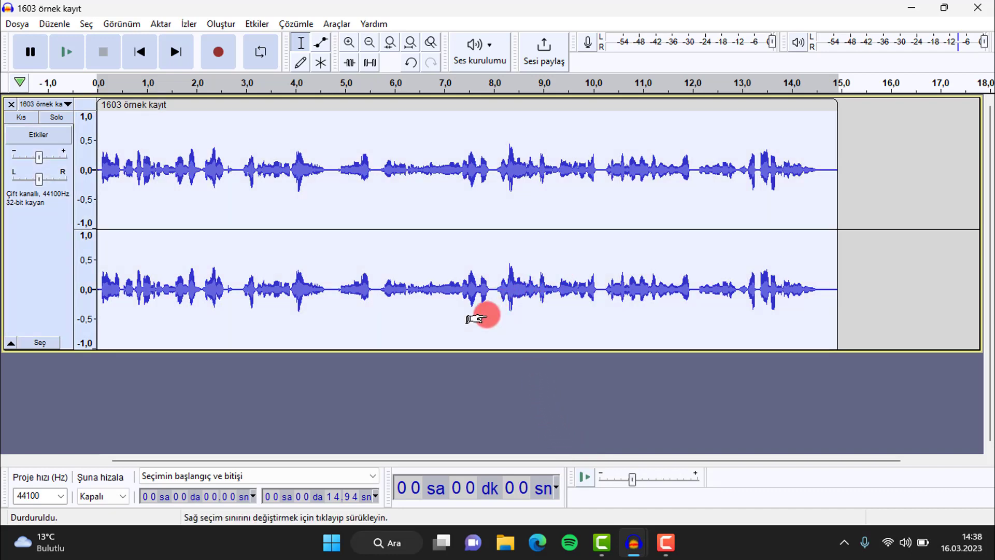
left_click(255, 25)
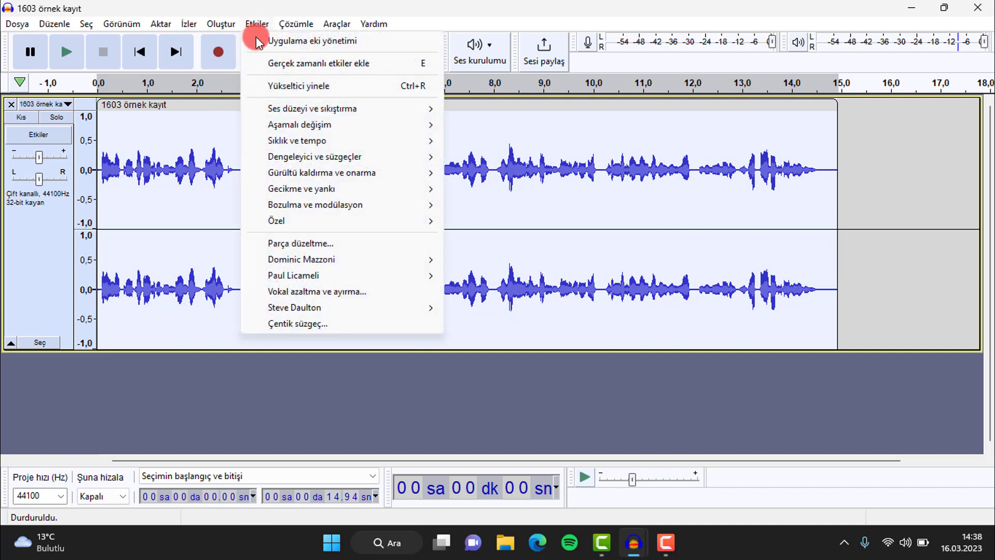
mouse_move(275, 106)
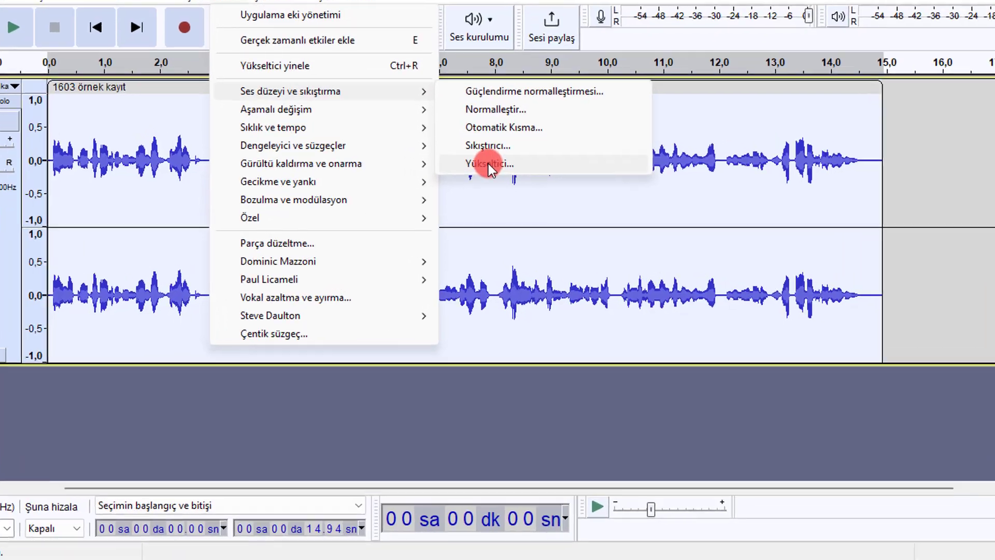
left_click(488, 172)
left_click(621, 275)
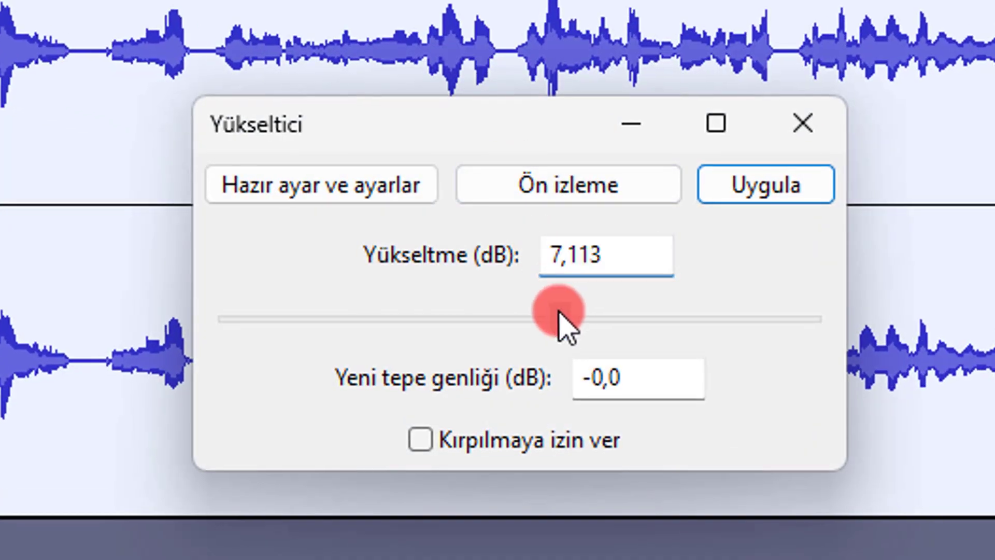
mouse_move(561, 313)
left_mouse_down()
mouse_move(468, 288)
mouse_move(640, 301)
mouse_move(677, 315)
mouse_move(562, 312)
left_mouse_up()
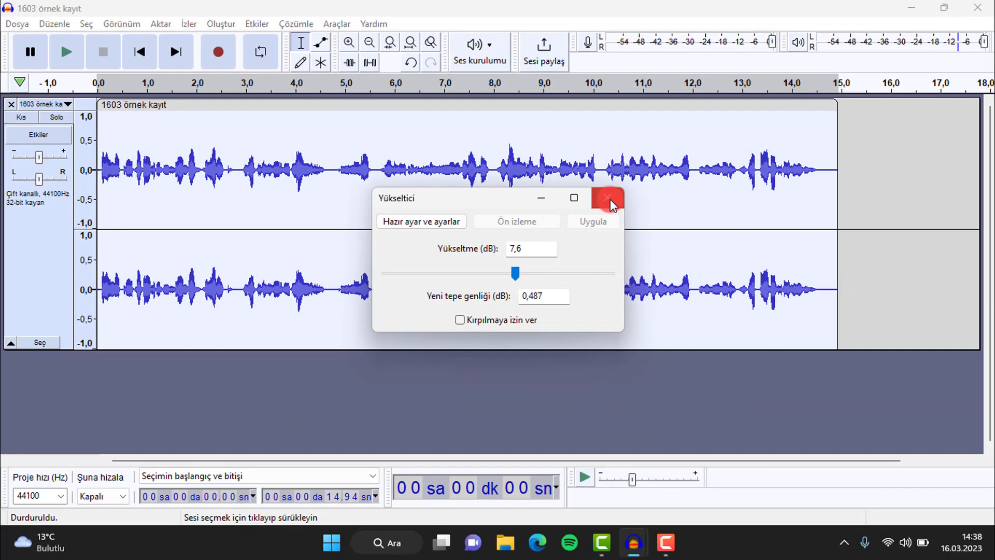
left_click(775, 134)
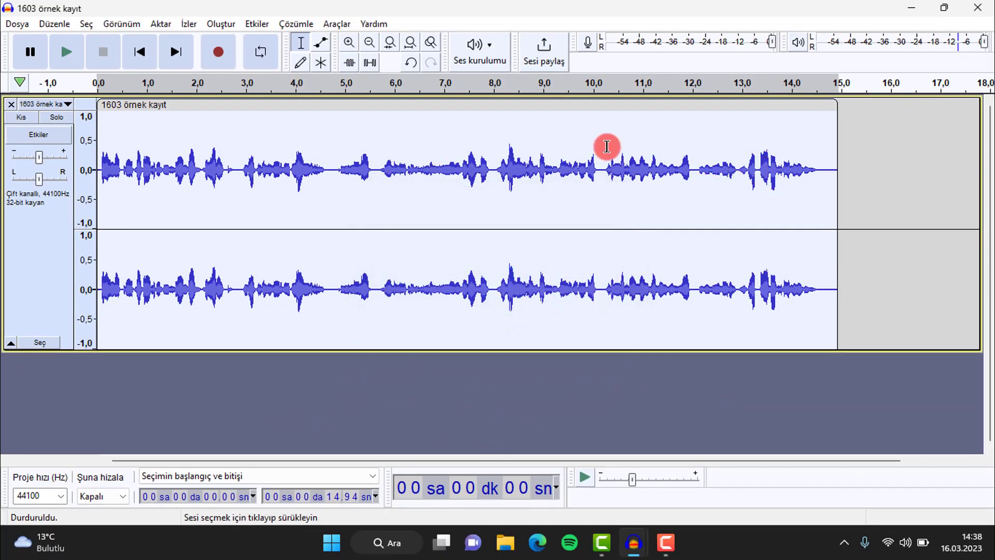
Step: Select the silence at the end of the recording, from about 14.6 seconds to the clip's end
left_click(820, 185)
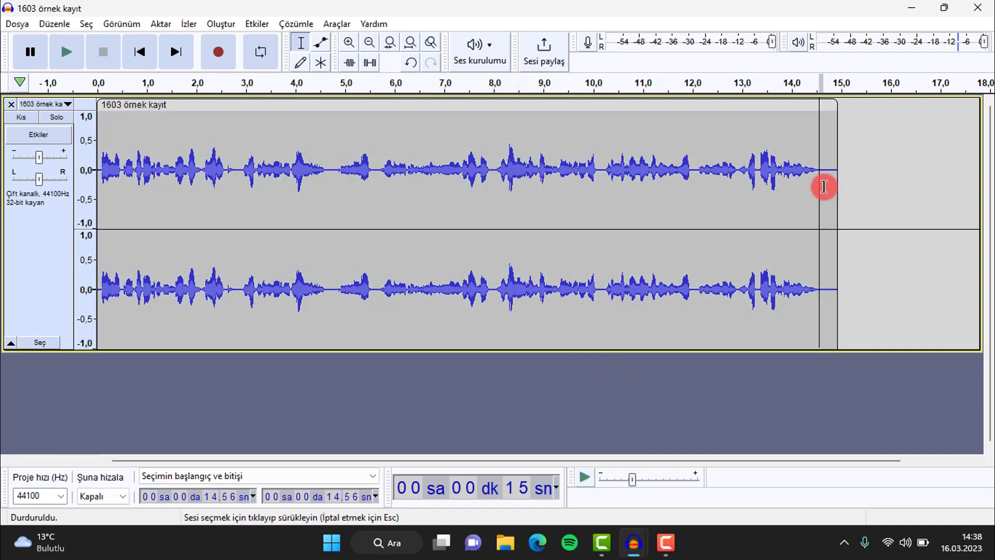
left_click_drag(824, 187, 838, 194)
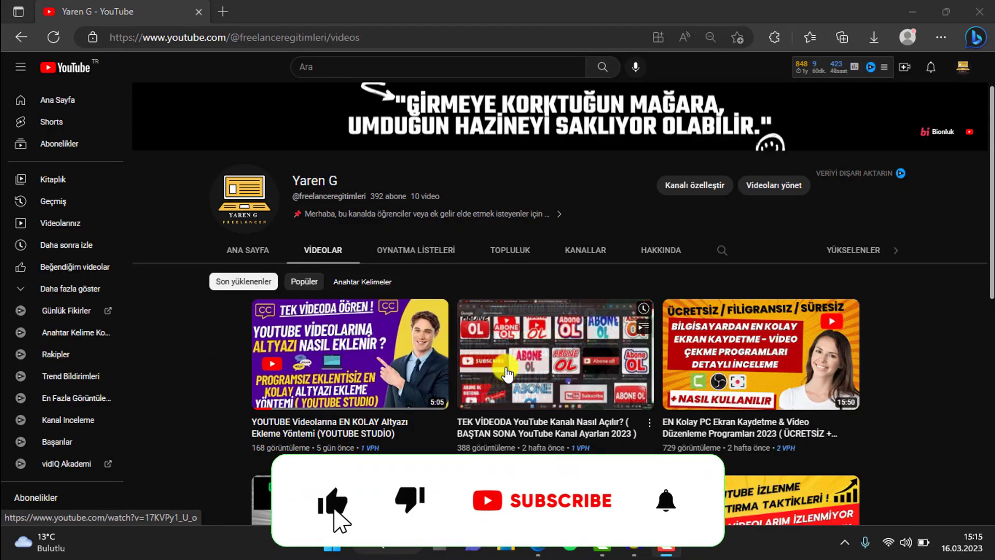
Step: Switch to the browser and look through the channel's uploaded videos on YouTube
scroll(726, 386, "down", 3)
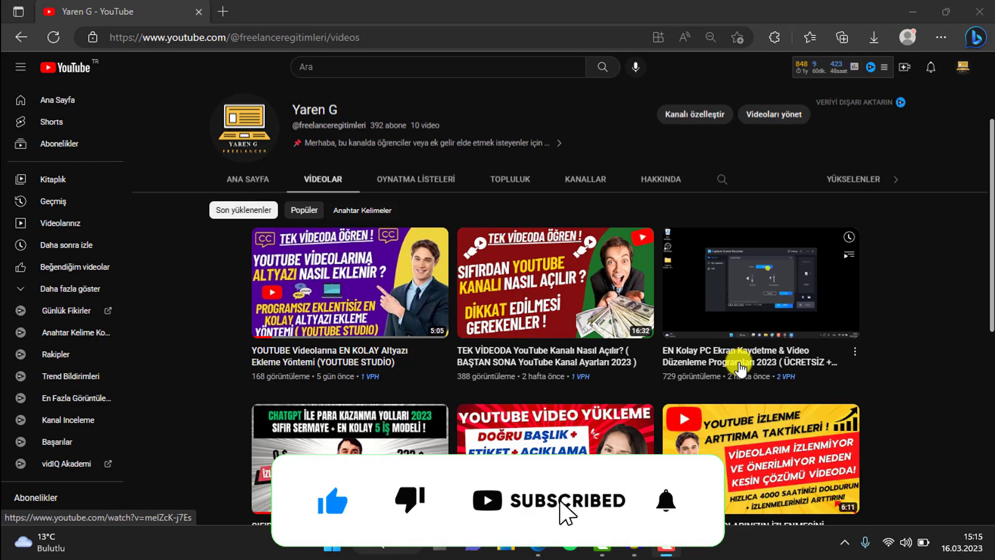
scroll(750, 390, "down", 1)
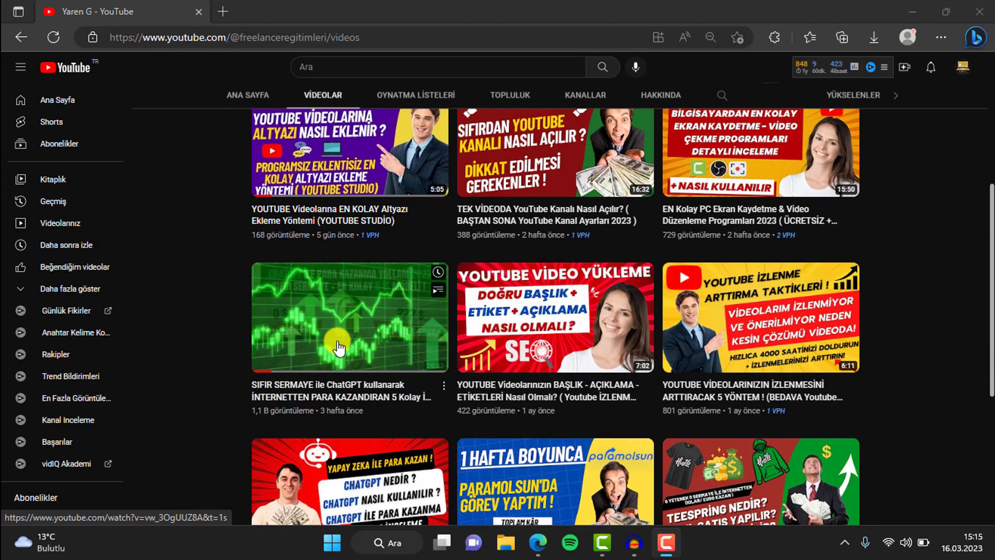
scroll(211, 336, "down", 3)
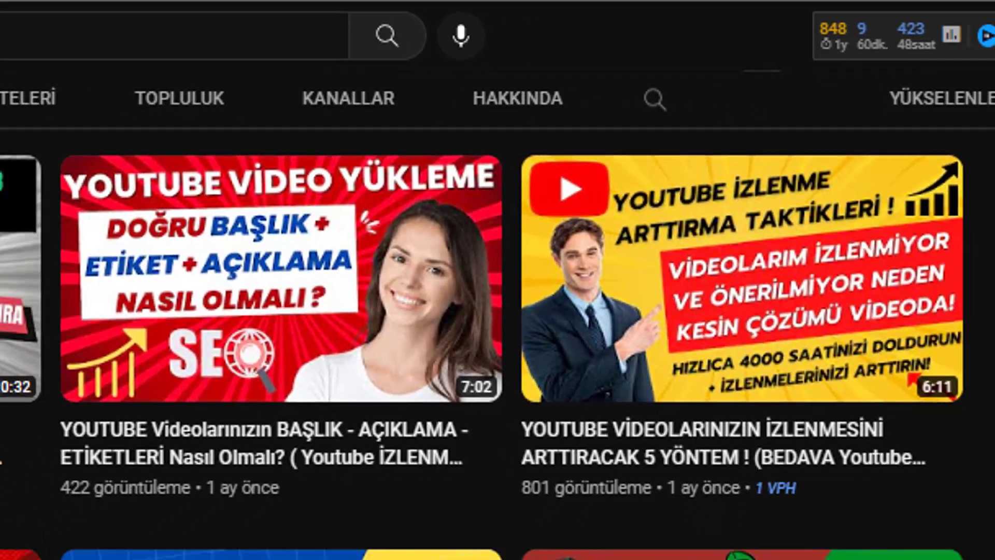
scroll(356, 467, "down", 1)
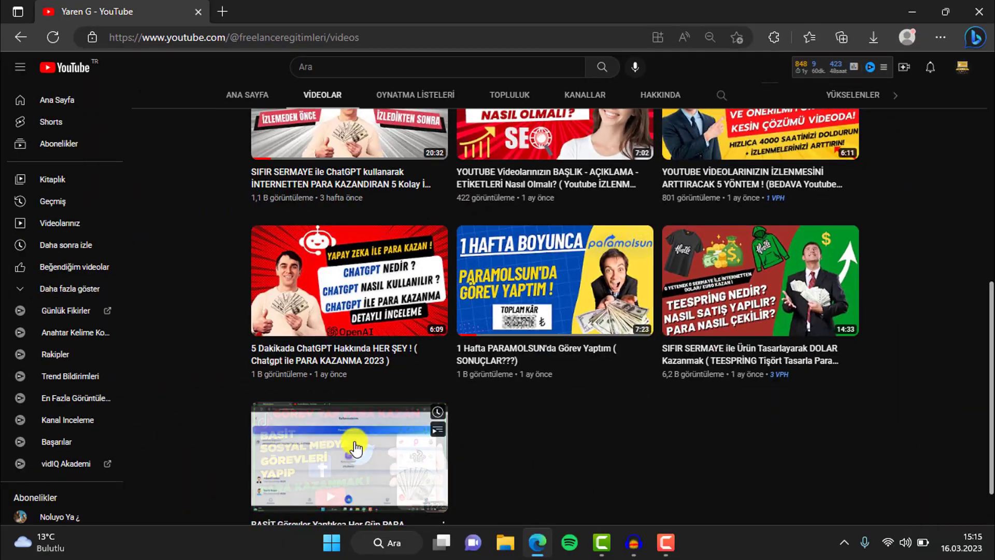